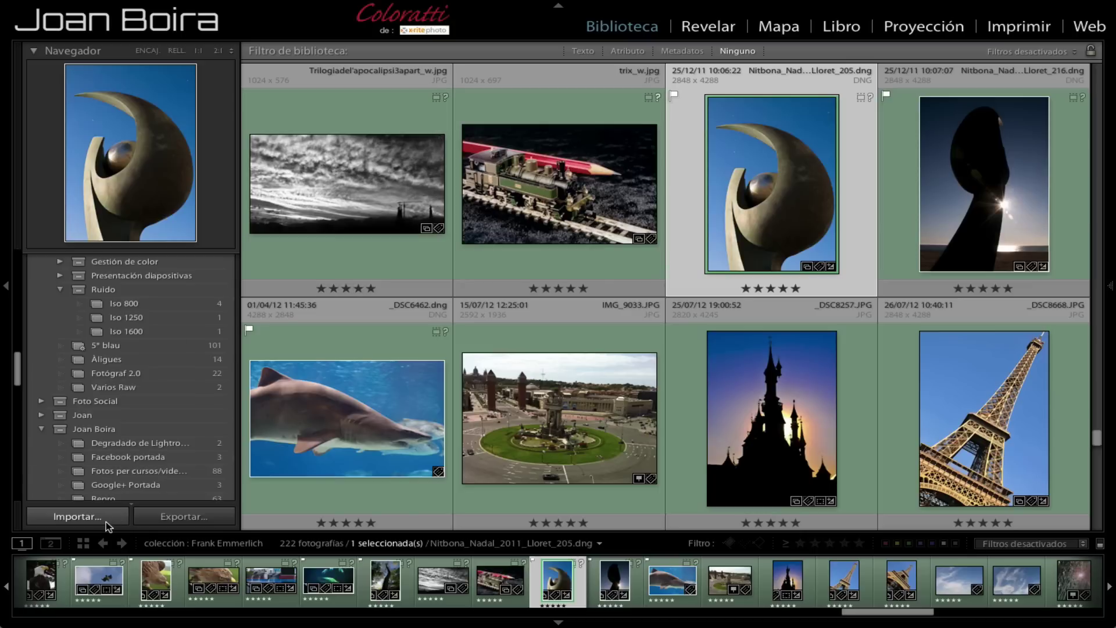
Step: Open the Importar window, toggle it to the compact view, then back to full options
left_click(106, 521)
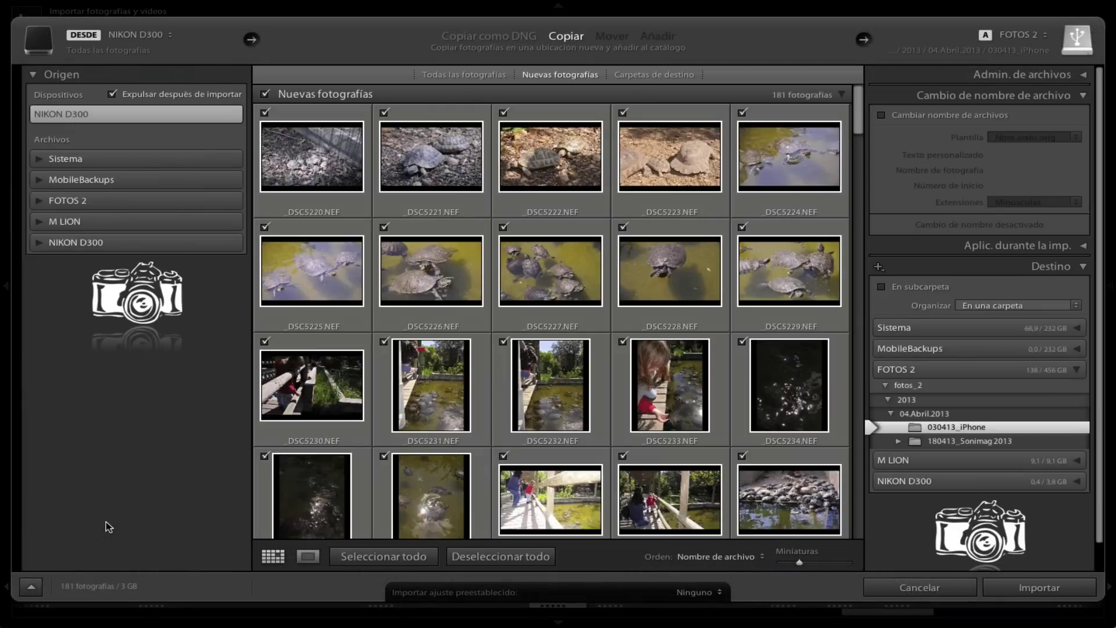
left_click(33, 587)
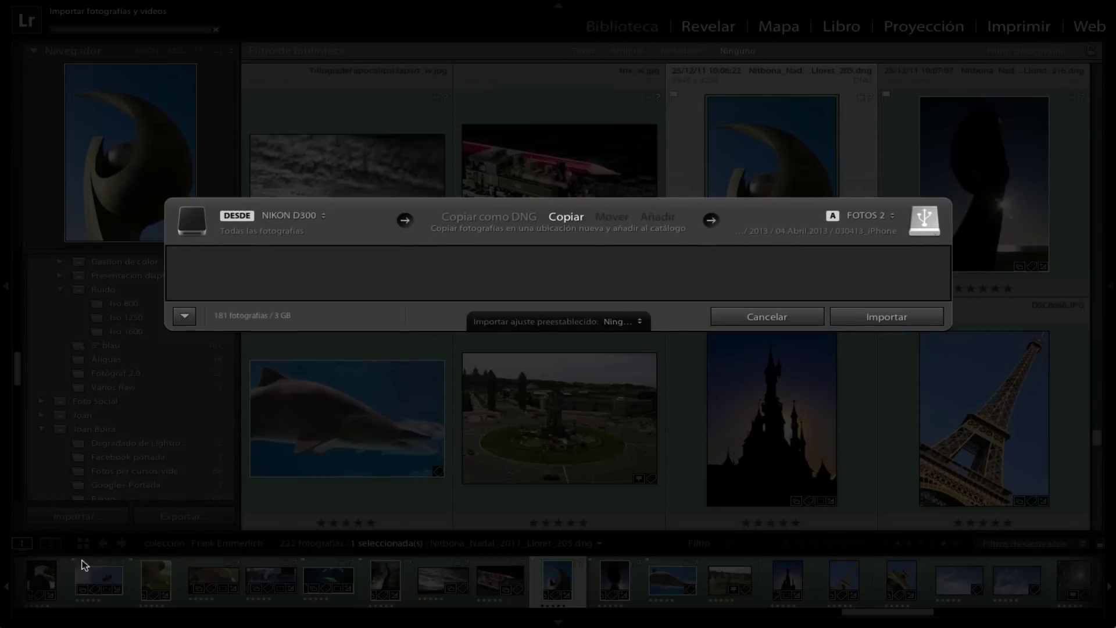
left_click(184, 318)
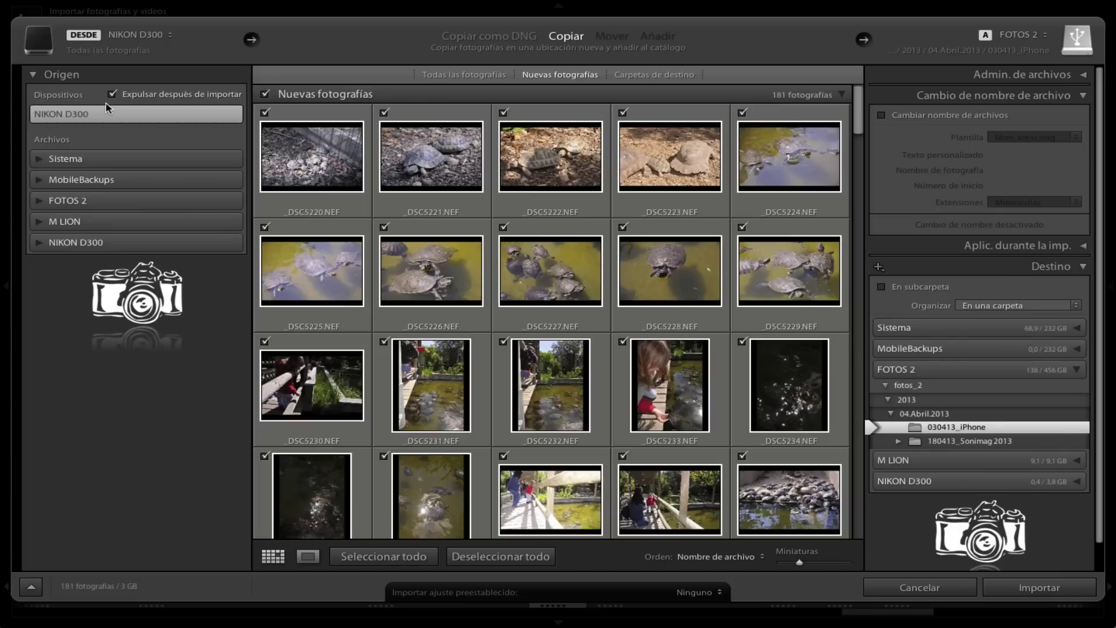
Step: Browse FOTOS 2's Fotos Joan subfolders and set the Disney folder (200 photos) as source
left_click(38, 201)
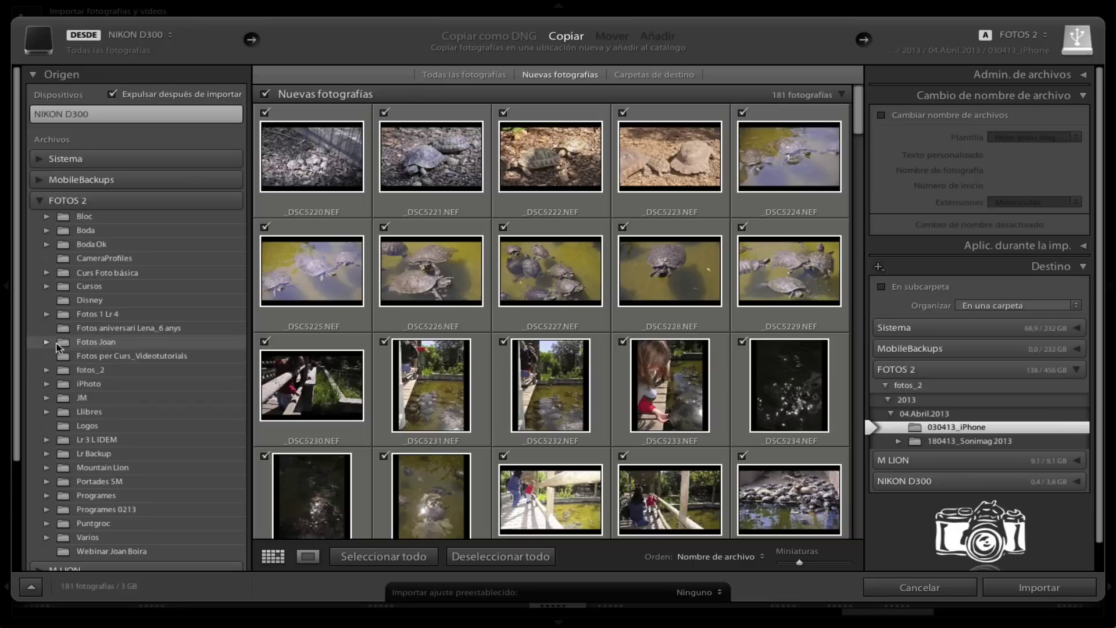
left_click(46, 342)
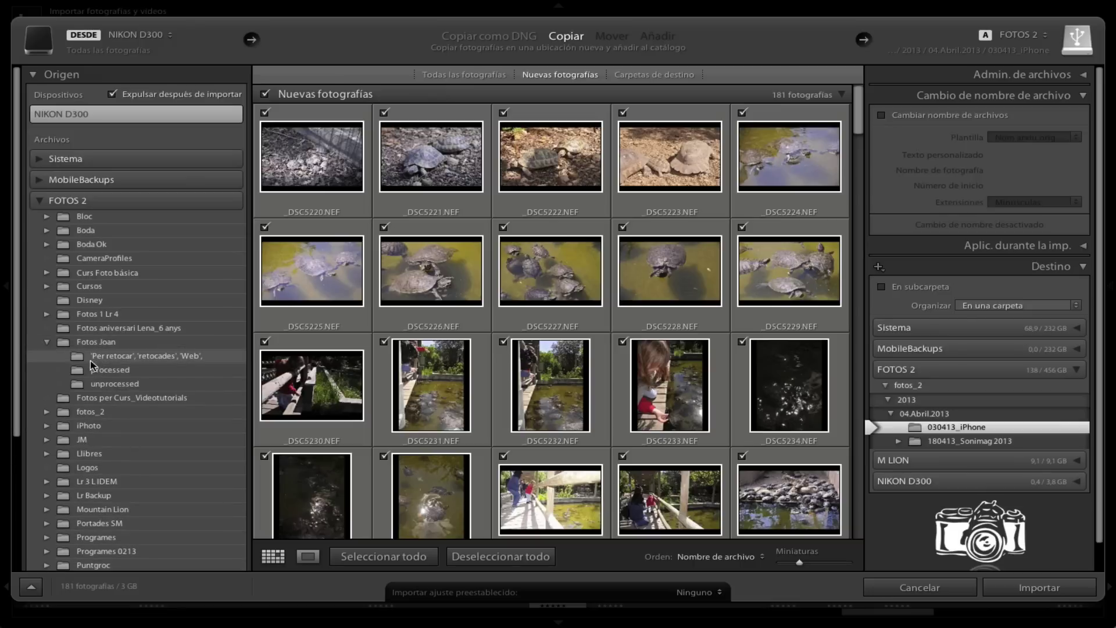
left_click(88, 357)
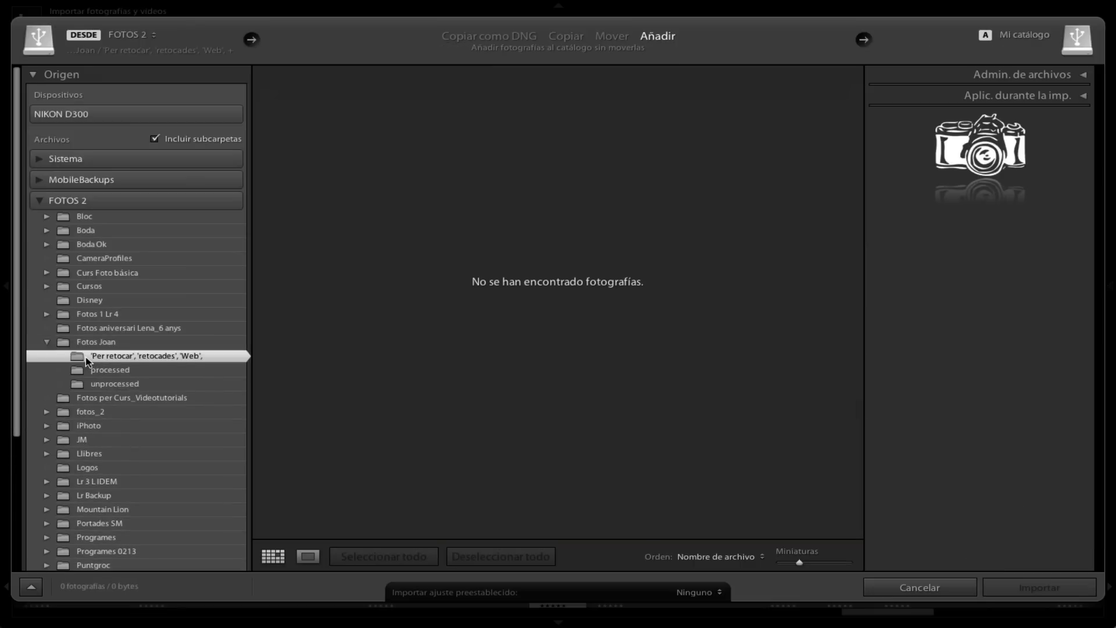
left_click(84, 371)
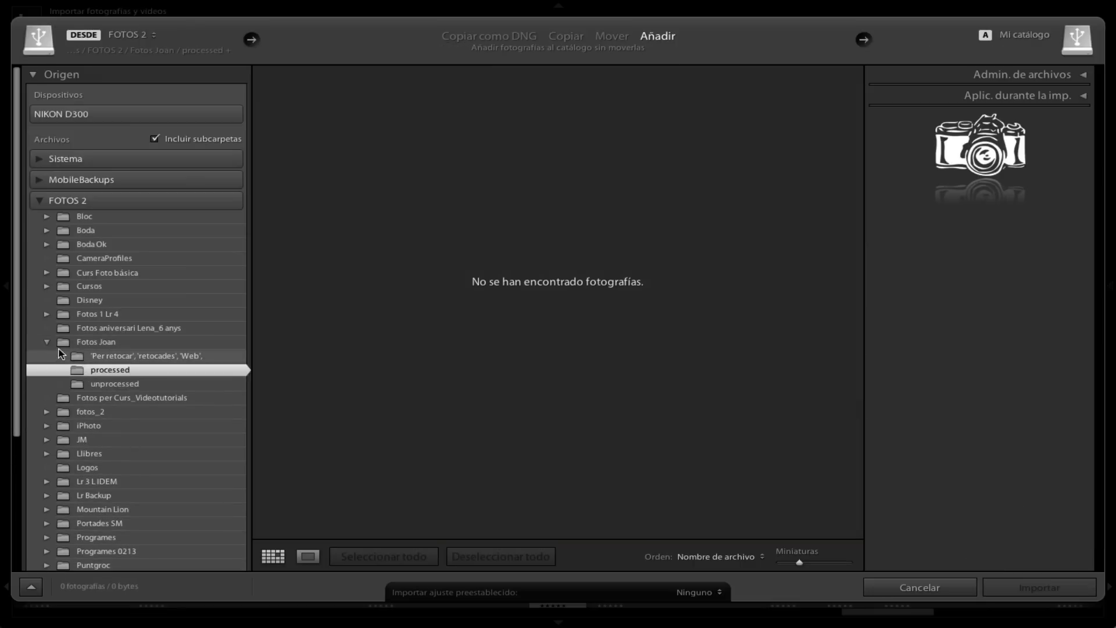
left_click(47, 341)
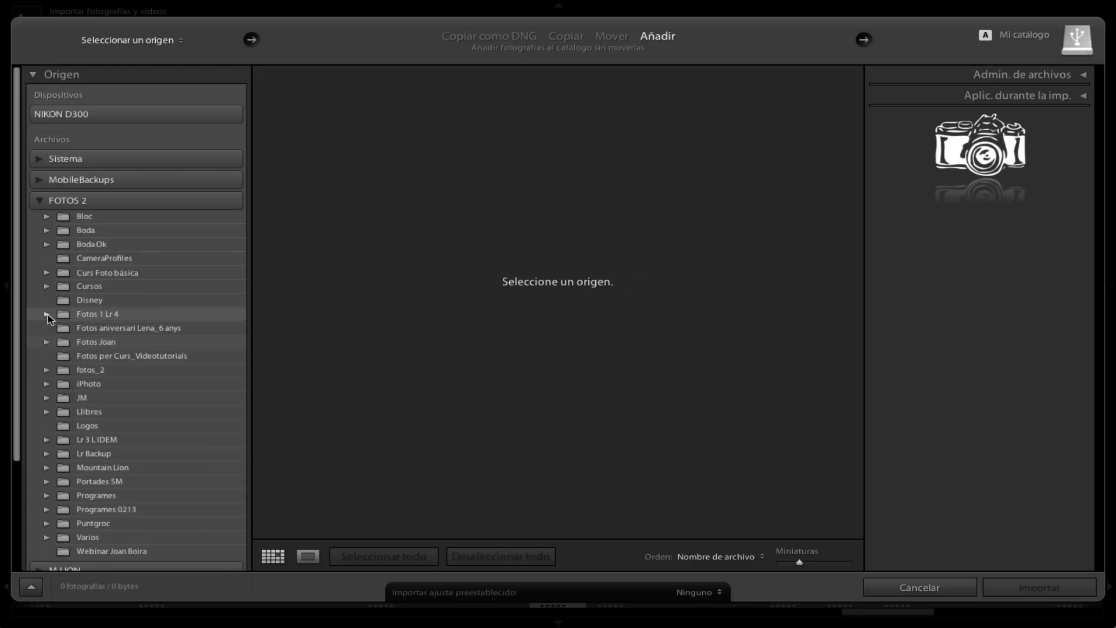
left_click(68, 303)
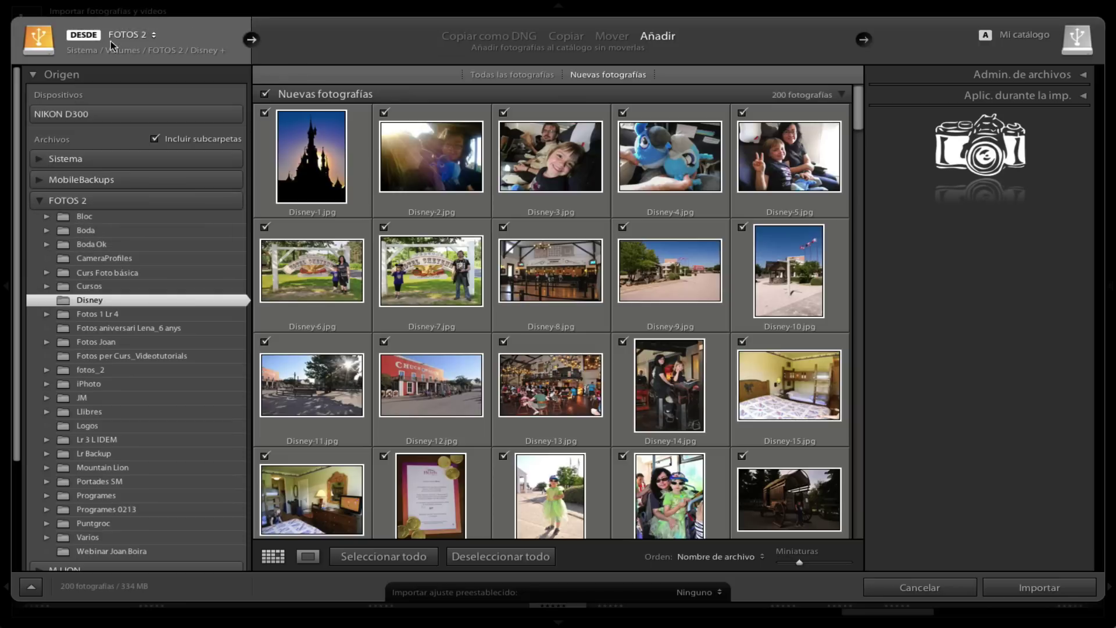
left_click(155, 36)
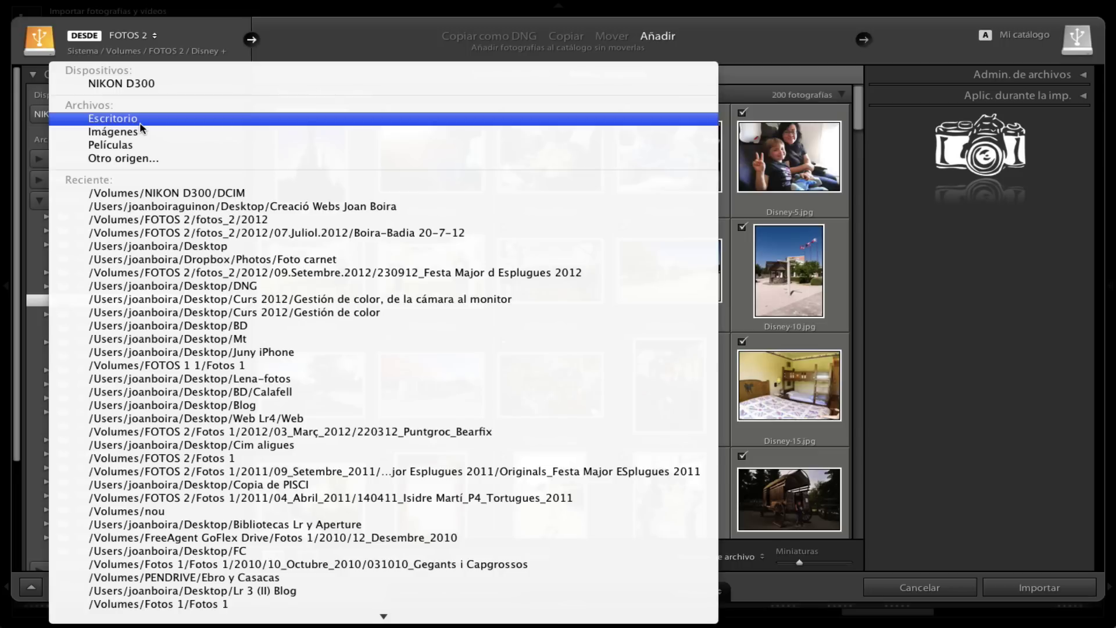
Step: Cancel the Otro origen folder chooser and switch the source back to the NIKON D300 (181 photos)
left_click(125, 159)
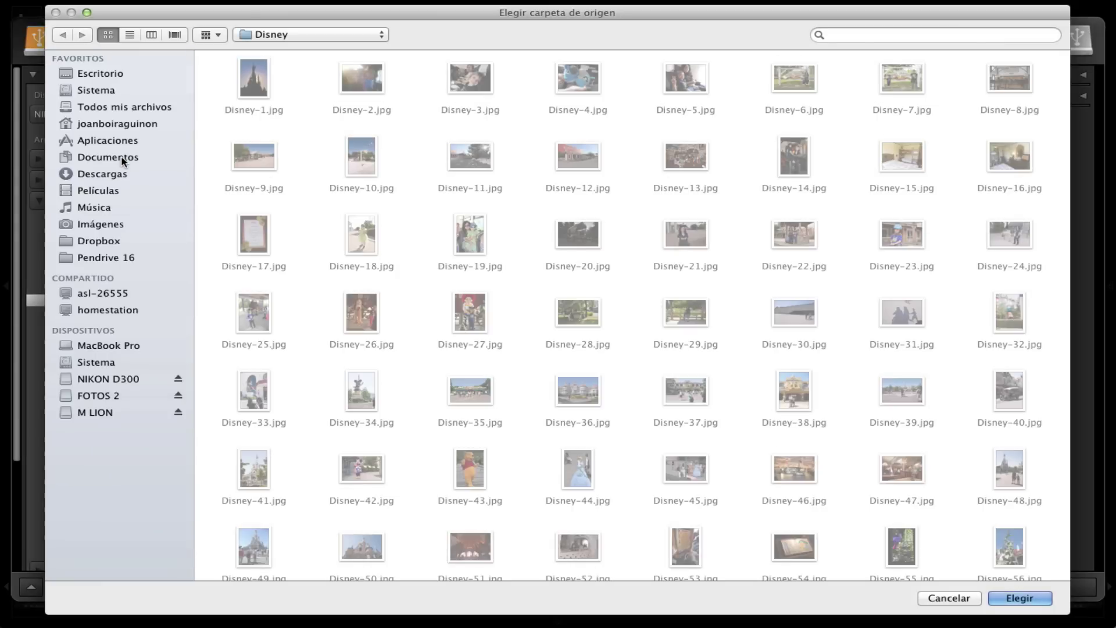
left_click(105, 74)
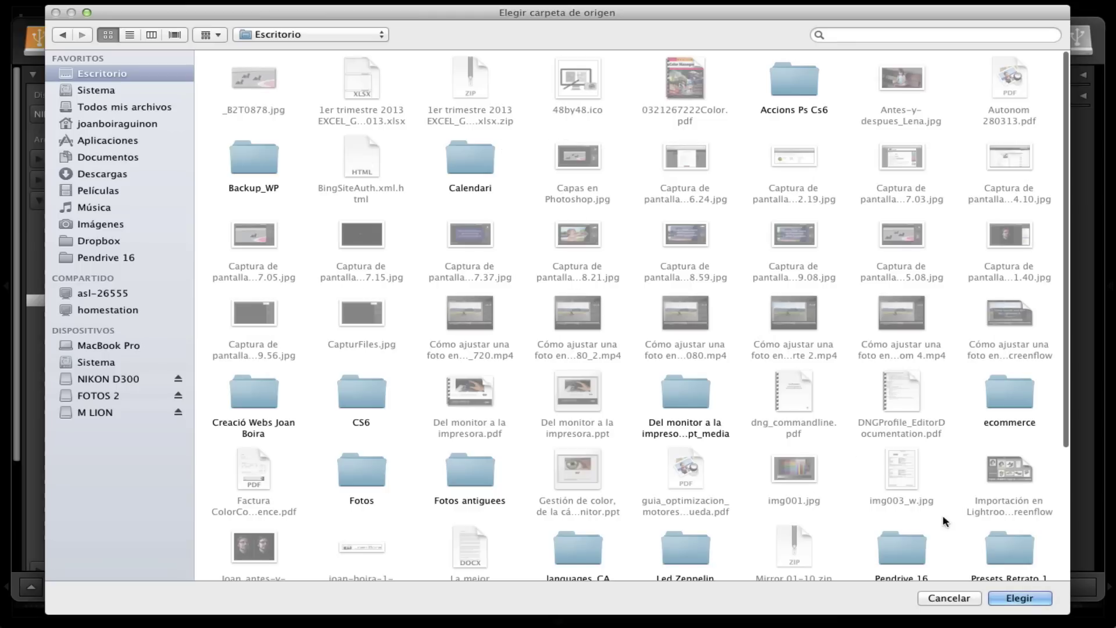
left_click(947, 597)
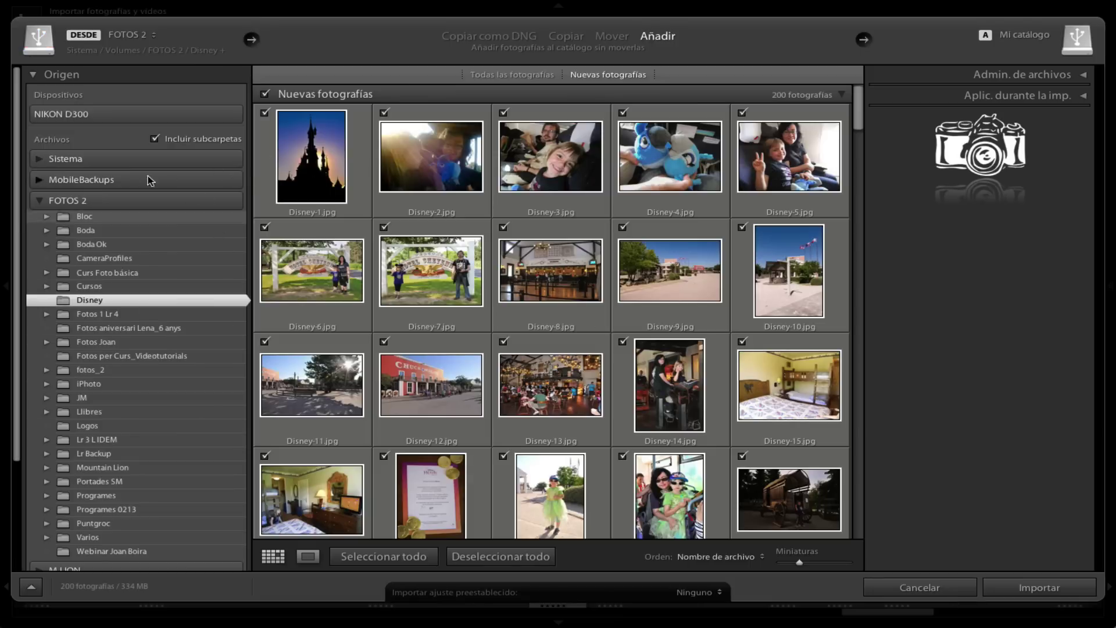
left_click(53, 116)
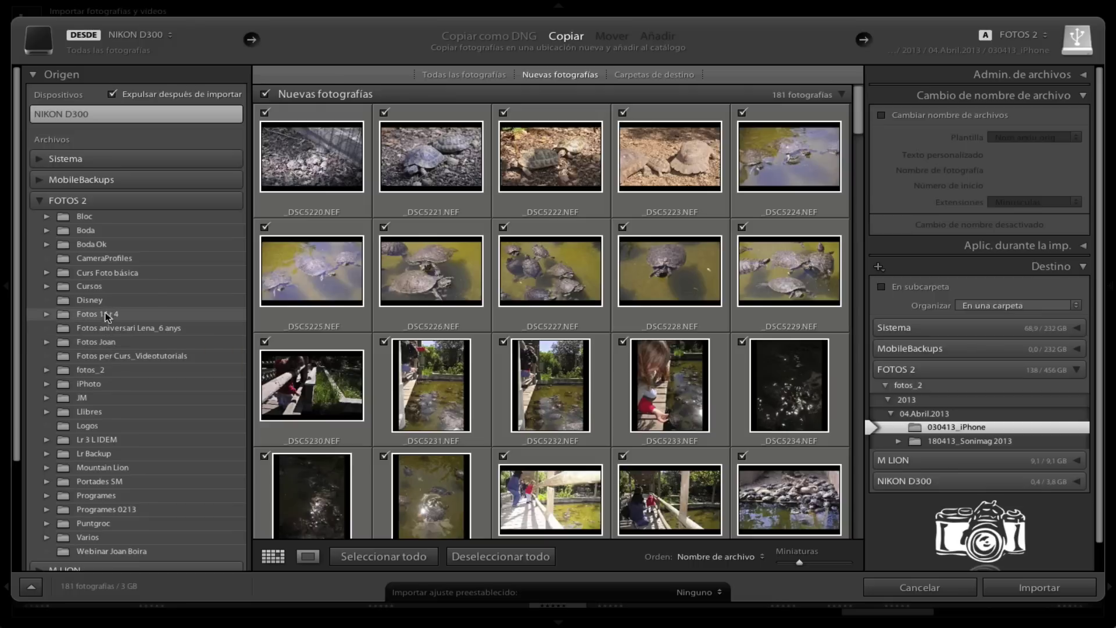
Step: Select the Disney folder under FOTOS 2 as the import source again
left_click(117, 300)
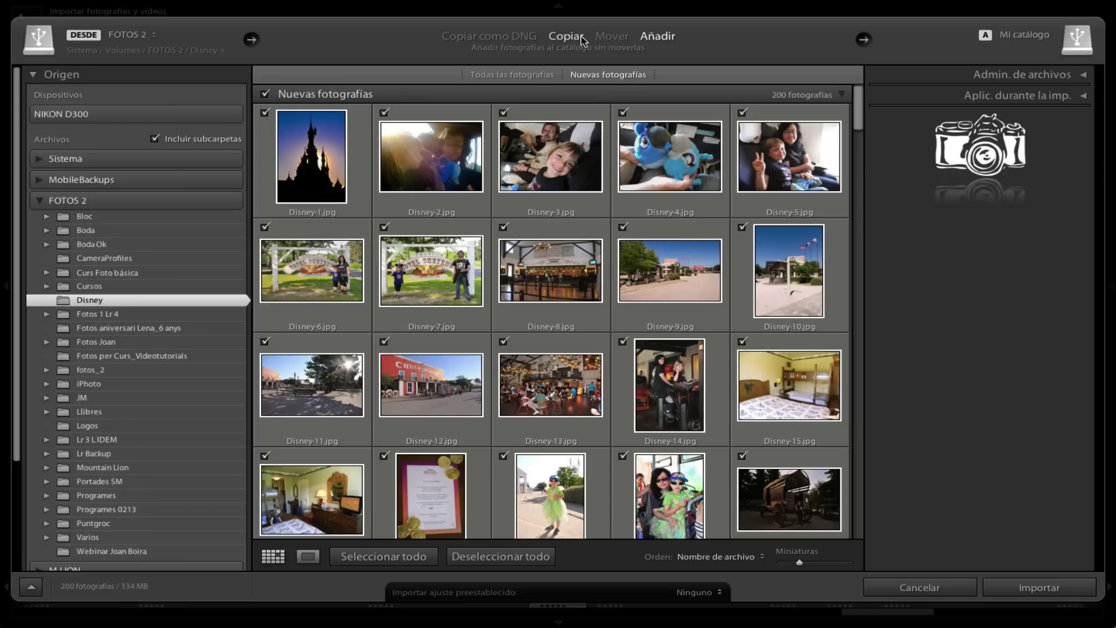
Step: Set the import mode to Copiar
left_click(580, 36)
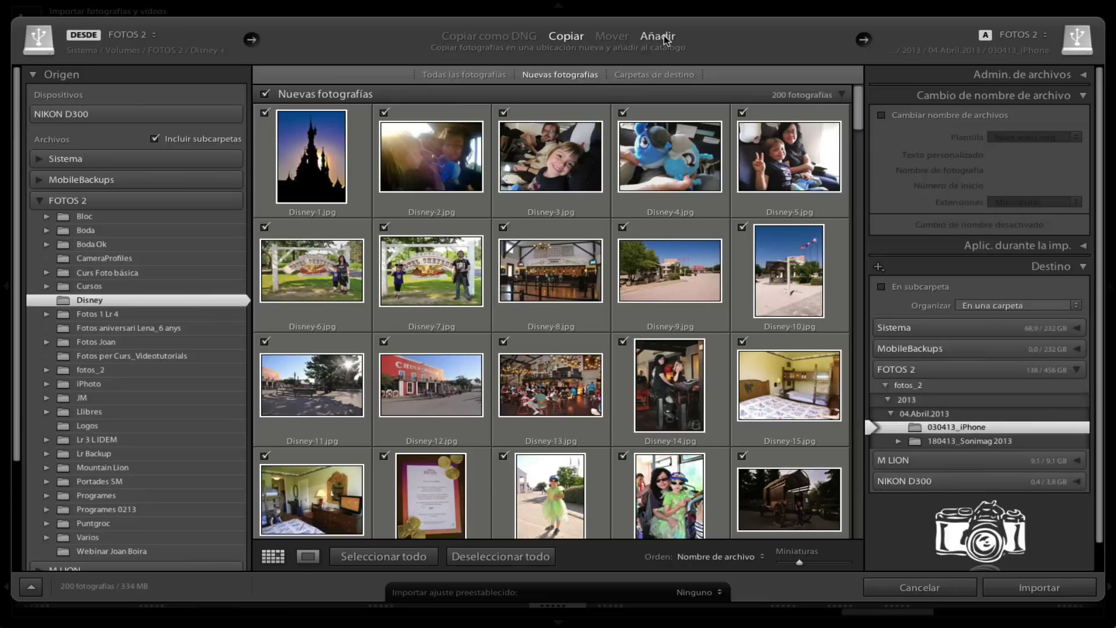
Step: Compare Mover, Copiar and Copiar como DNG, settle on Añadir, and expand Admin. de archivos
left_click(659, 36)
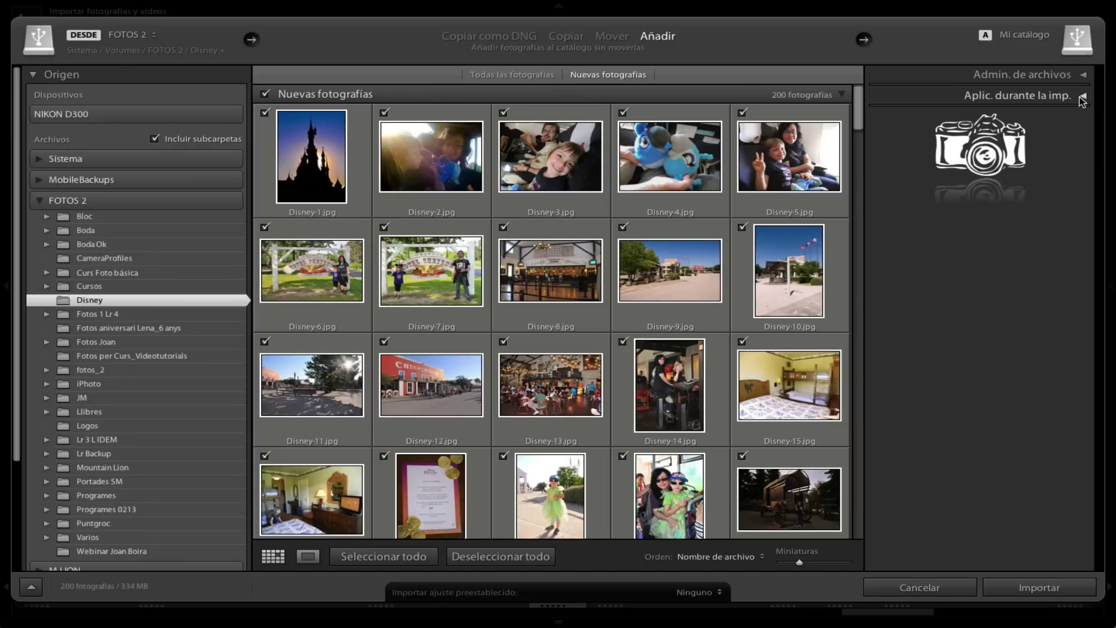
left_click(602, 39)
left_click(566, 37)
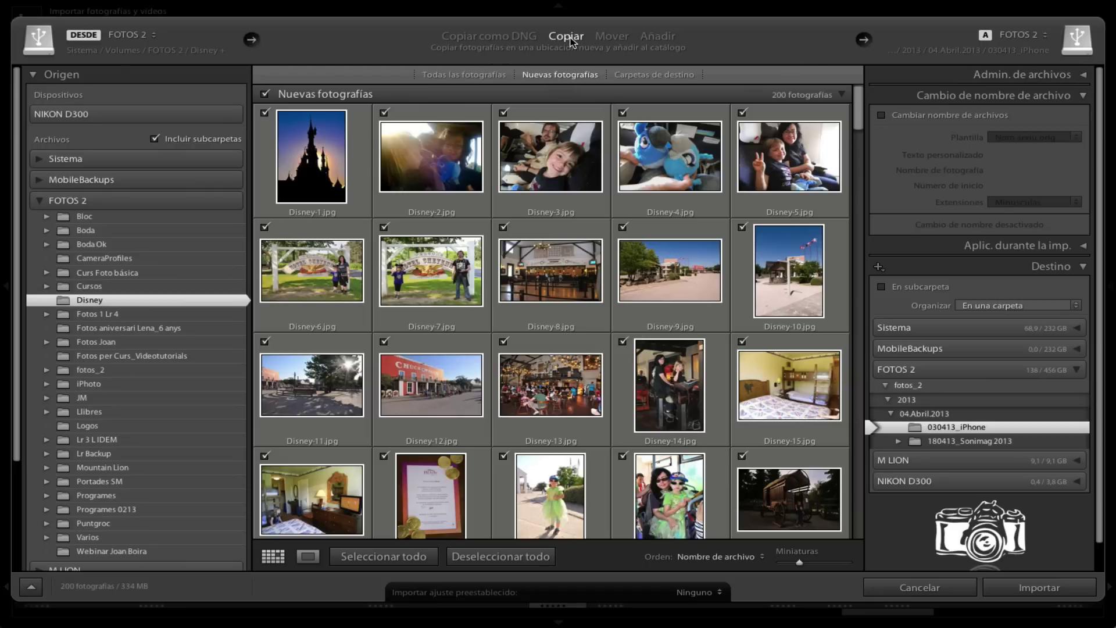
left_click(489, 36)
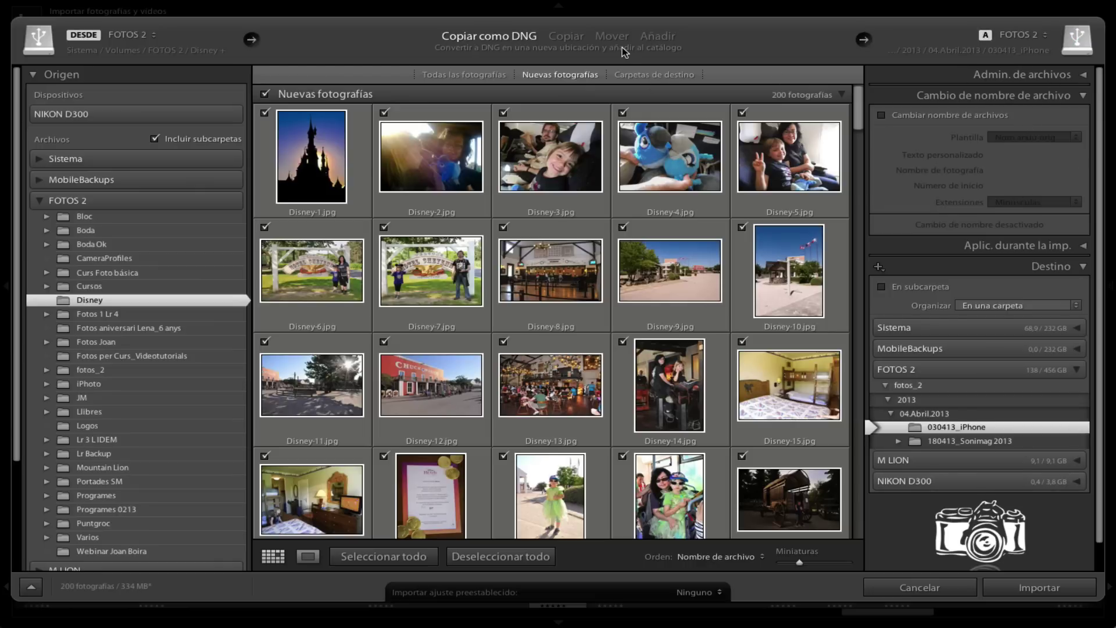
left_click(662, 38)
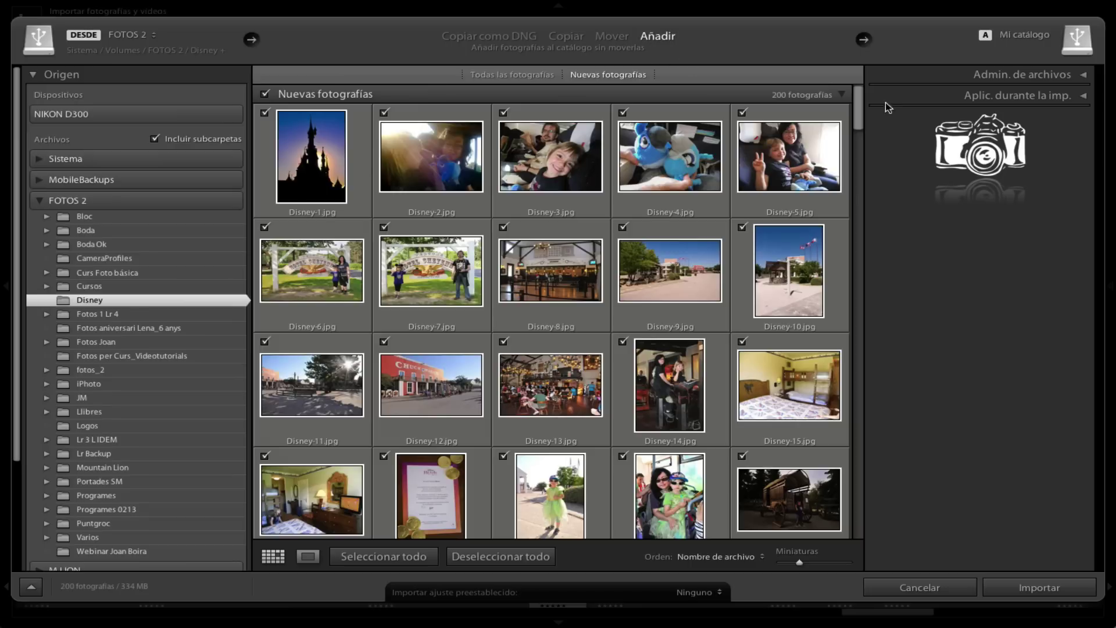
left_click(1070, 74)
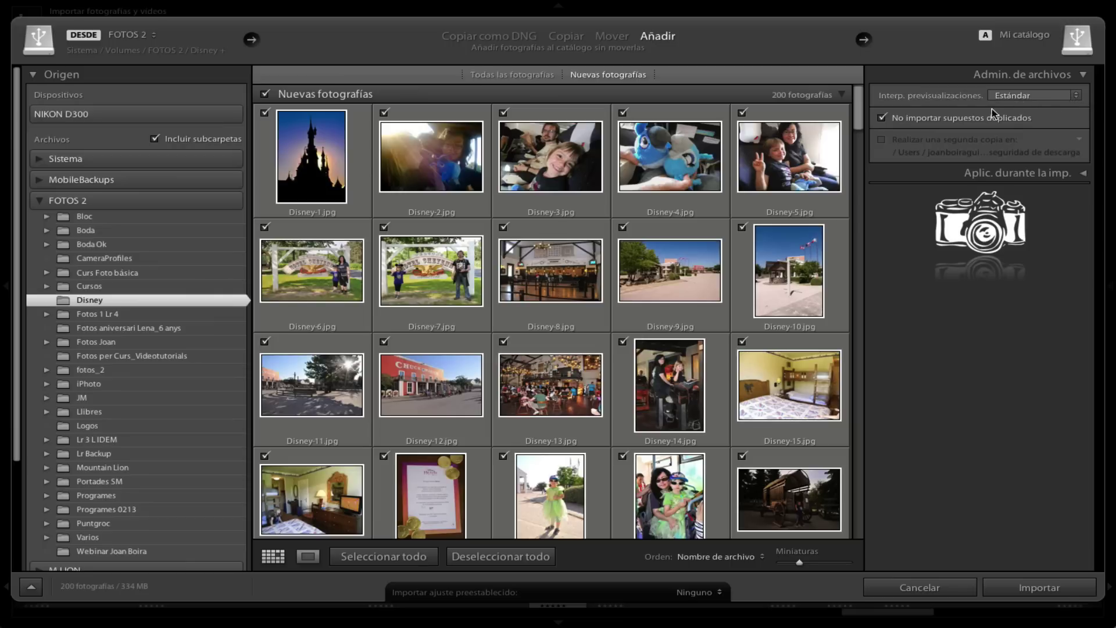
Step: Show the Interp. previsualizaciones size options, with Estándar selected
left_click(1072, 97)
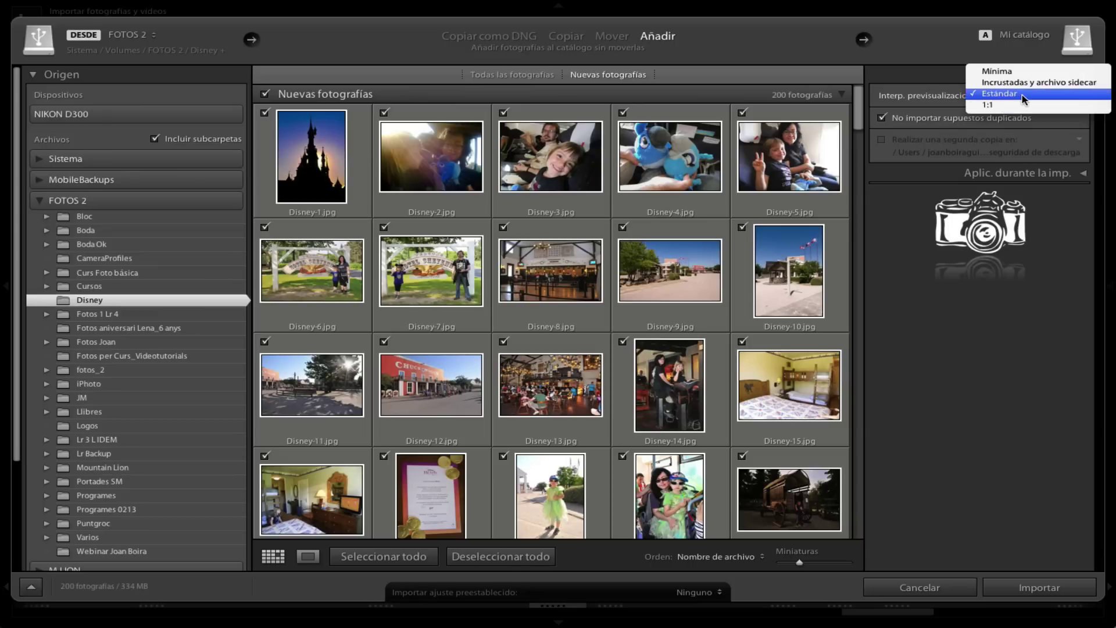
Step: Keep Estándar previews and expand the Aplic. durante la imp. panel
left_click(1022, 96)
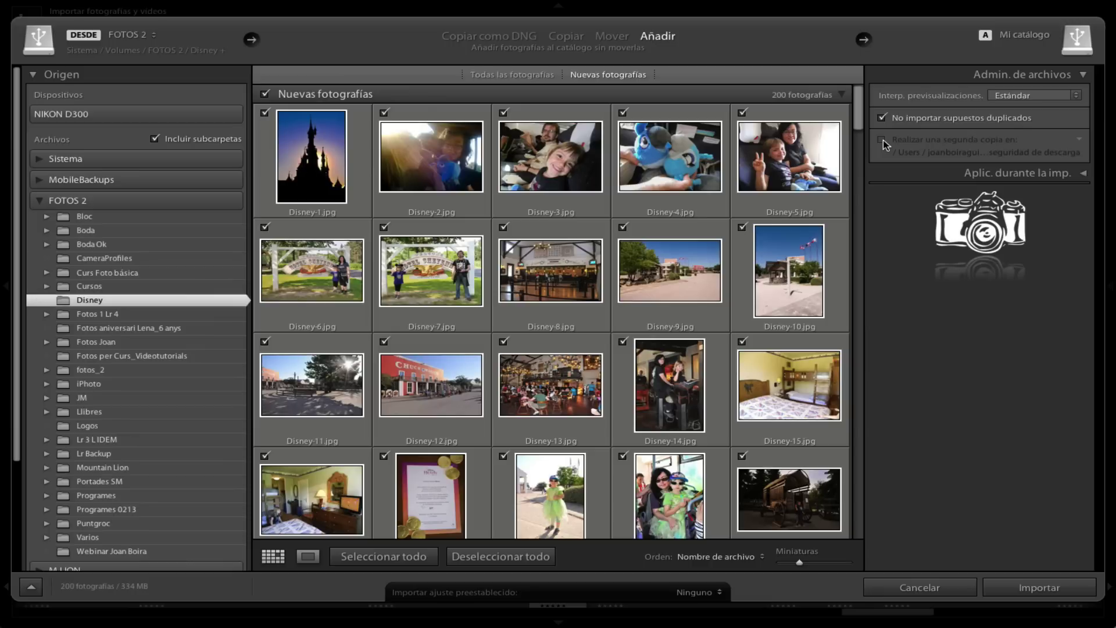
left_click(1084, 173)
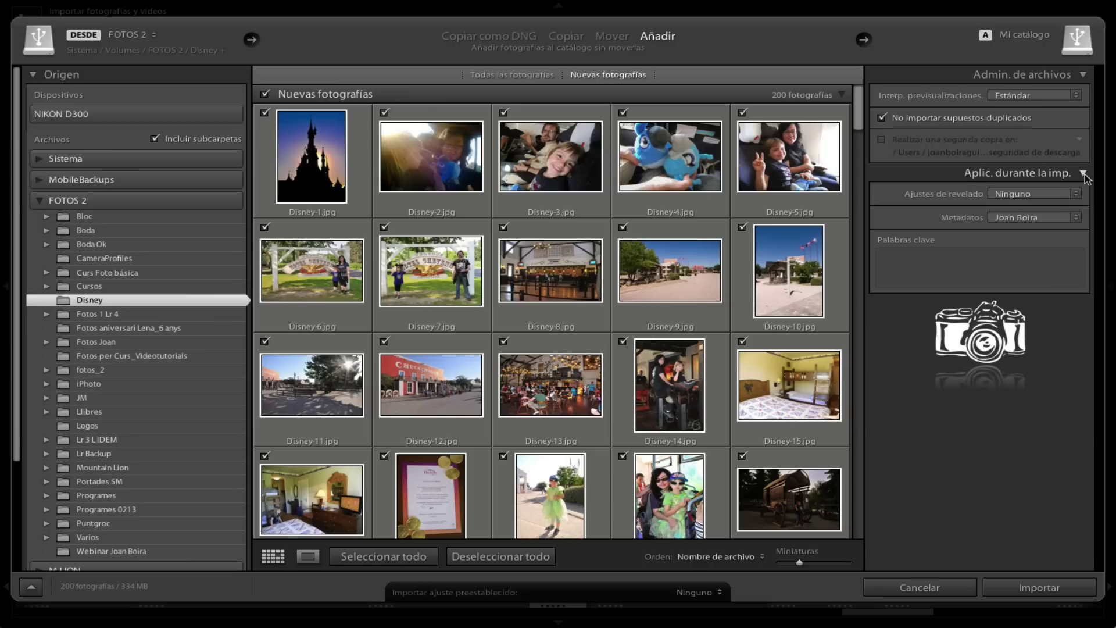
Step: Collapse Admin. de archivos, keep Ajustes de revelado at Ninguno, and show the Metadatos presets
left_click(1083, 75)
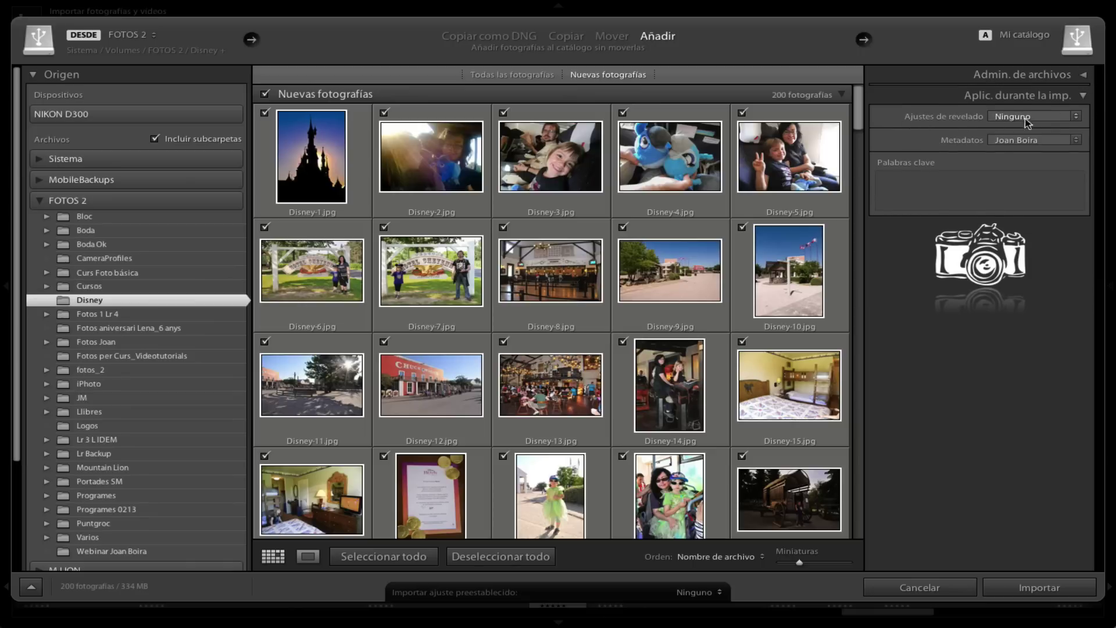
left_click(1078, 118)
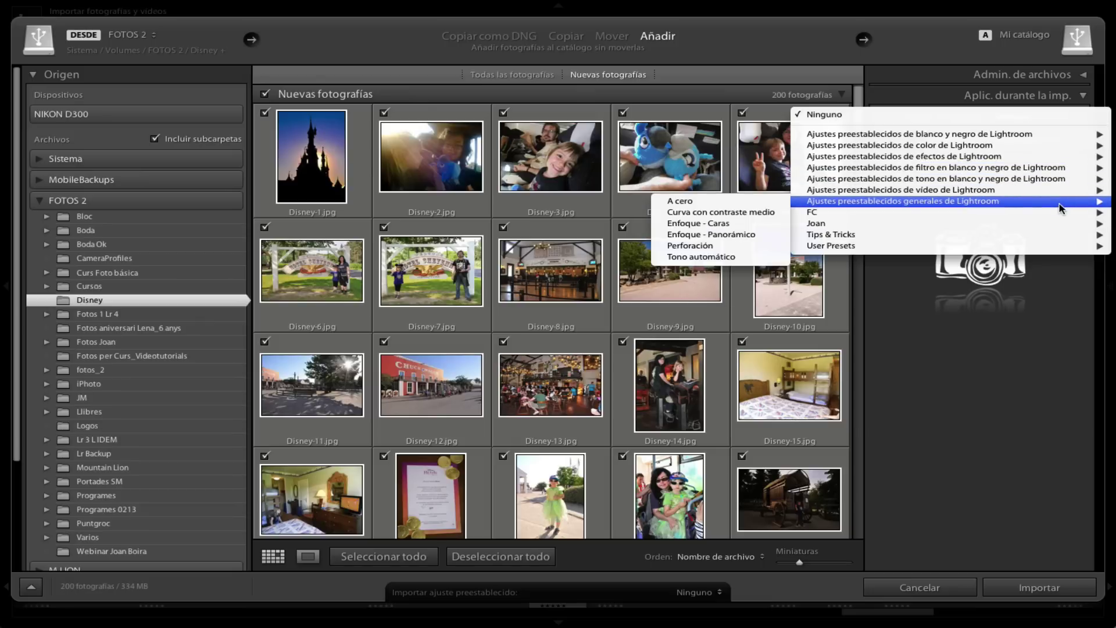
mouse_move(942, 223)
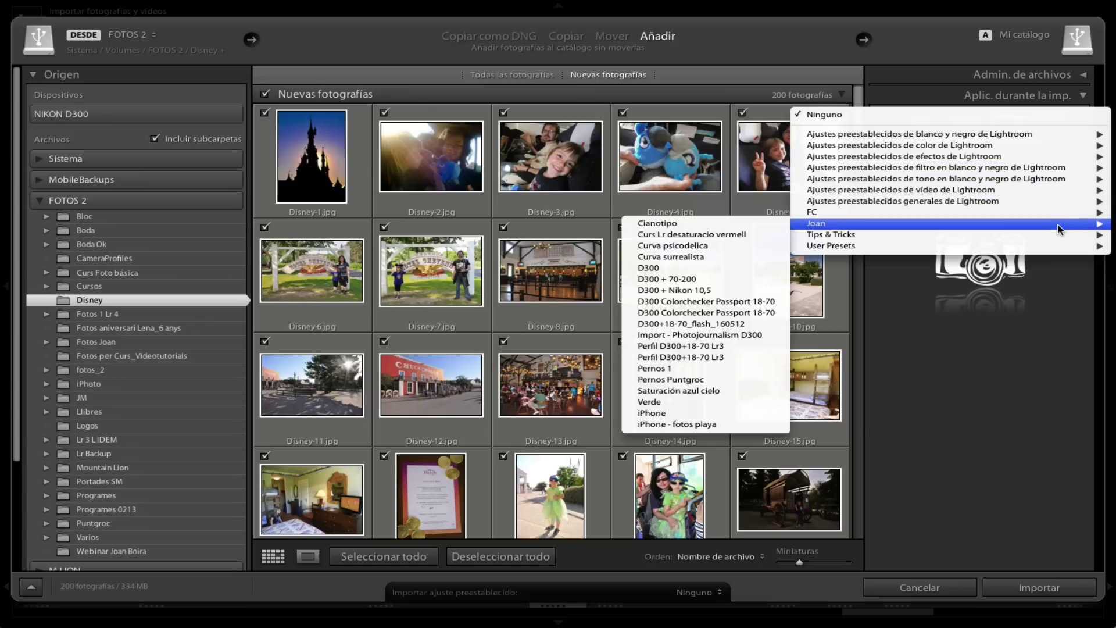
left_click(1038, 325)
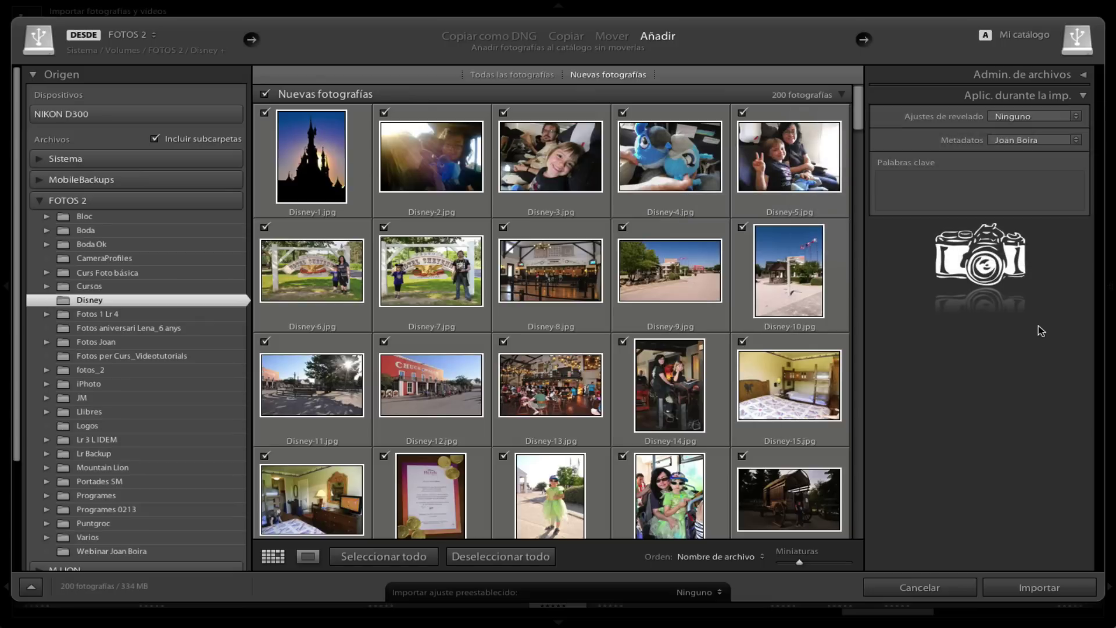
left_click(1079, 144)
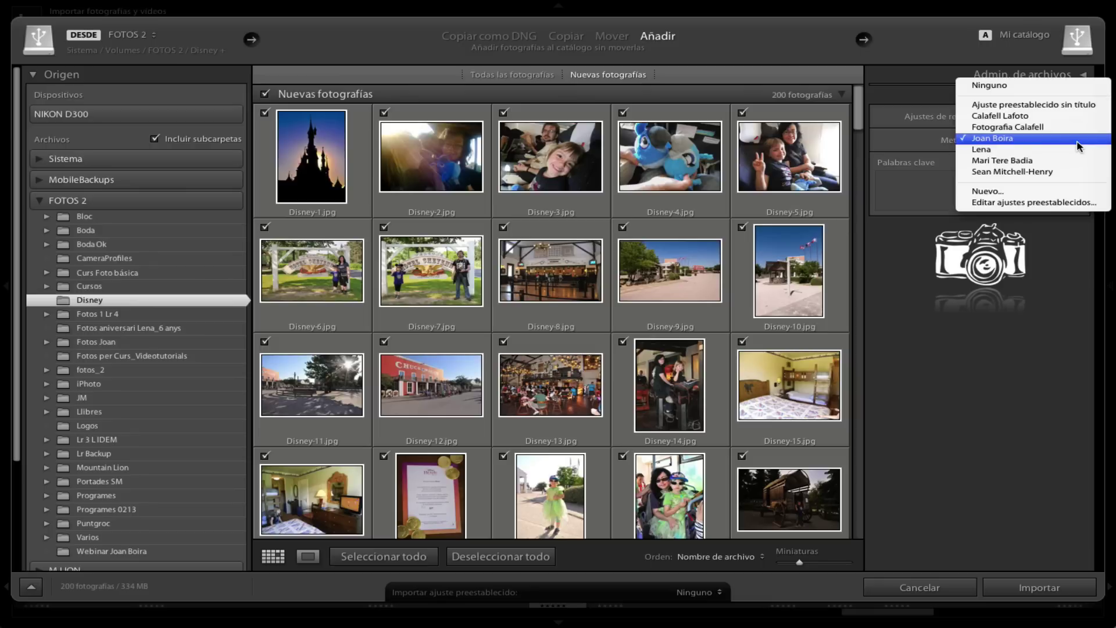
Step: Review the photographer's copyright metadata preset in the preset editor and keep it applied
left_click(1061, 204)
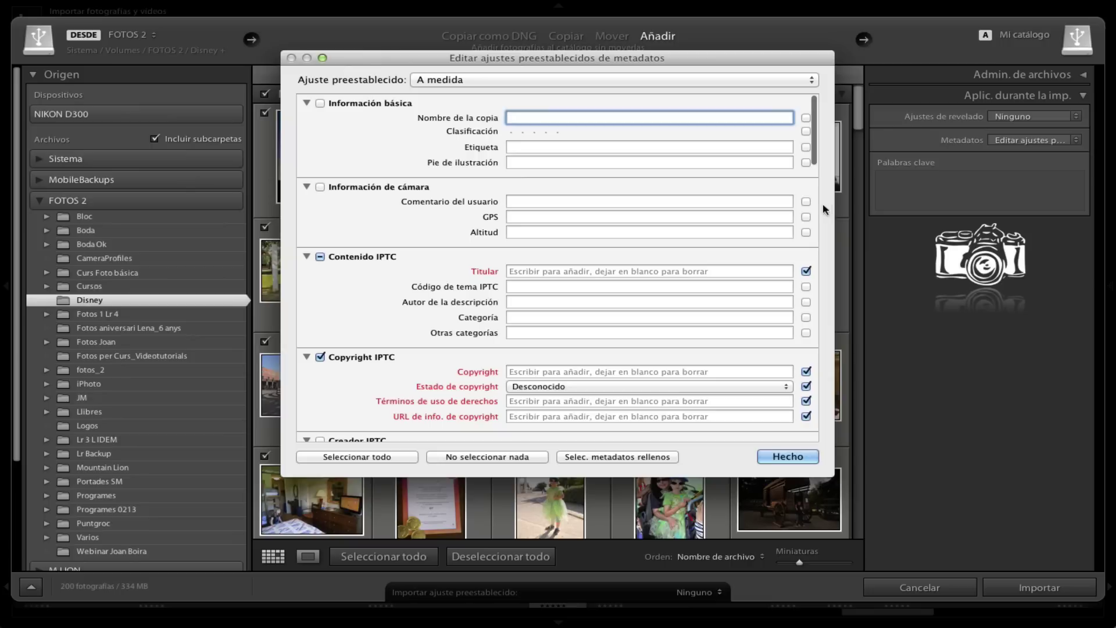
left_click(798, 82)
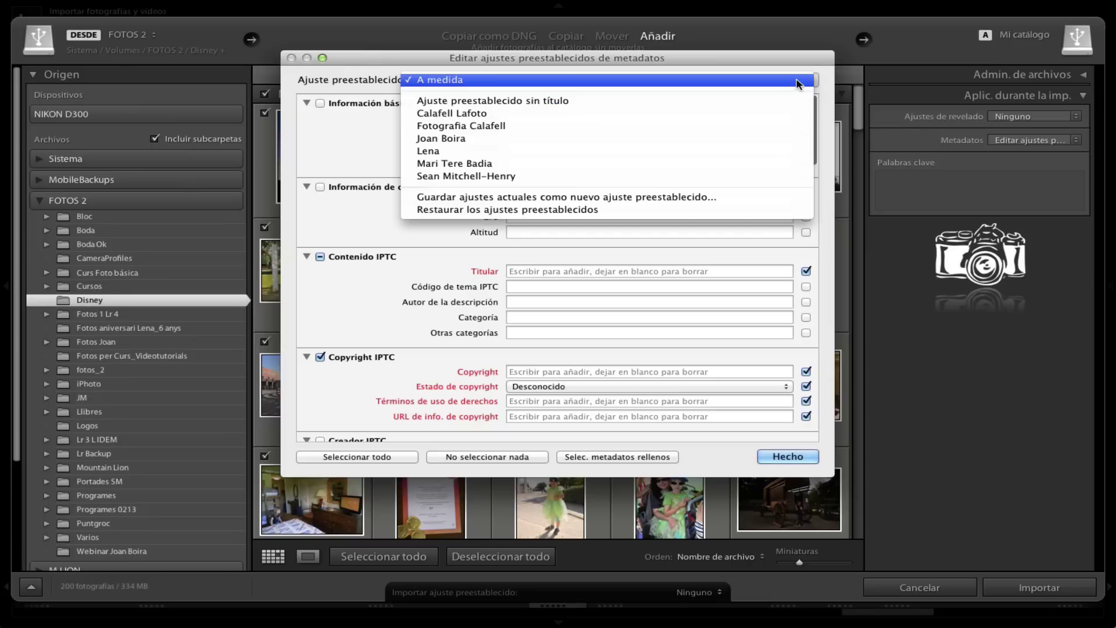
left_click(763, 138)
scroll(755, 203, "down", 4)
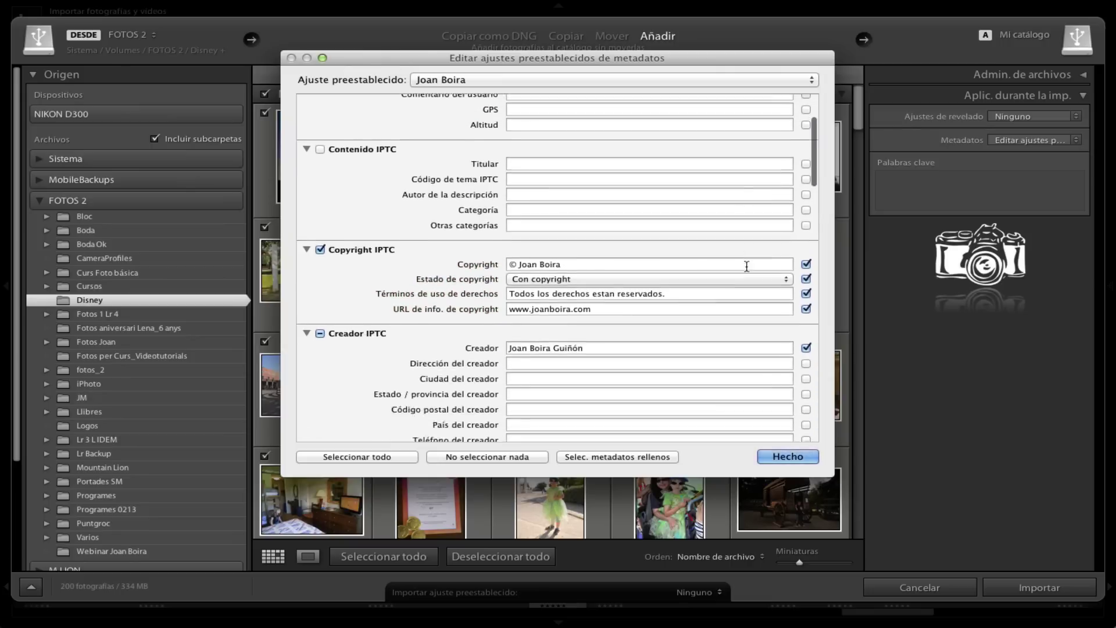
scroll(747, 256, "down", 3)
scroll(747, 267, "down", 3)
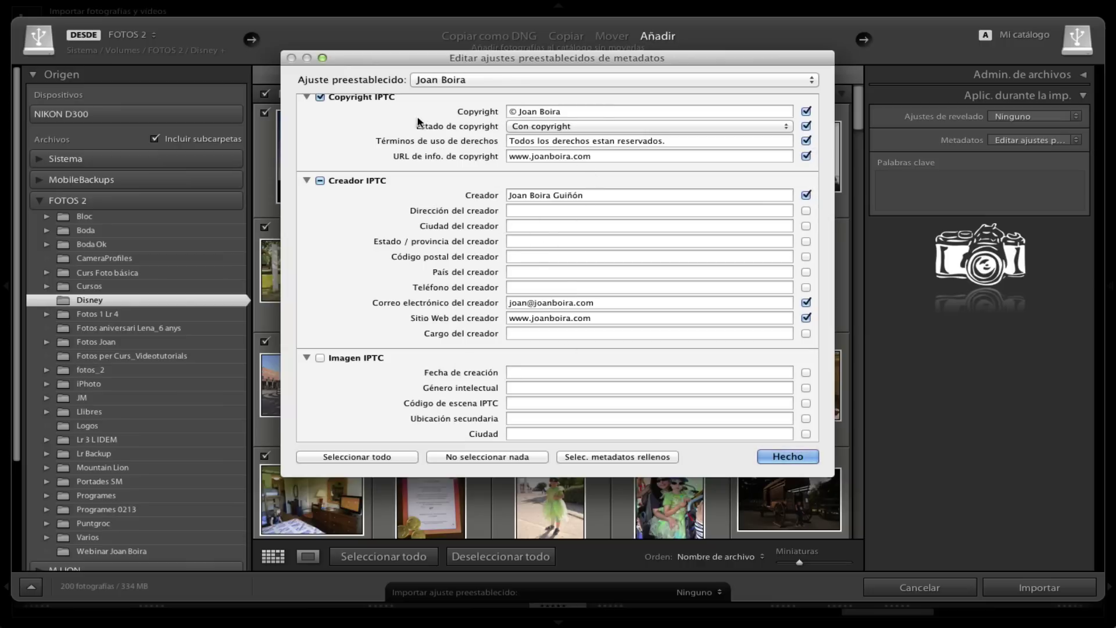
left_click(767, 460)
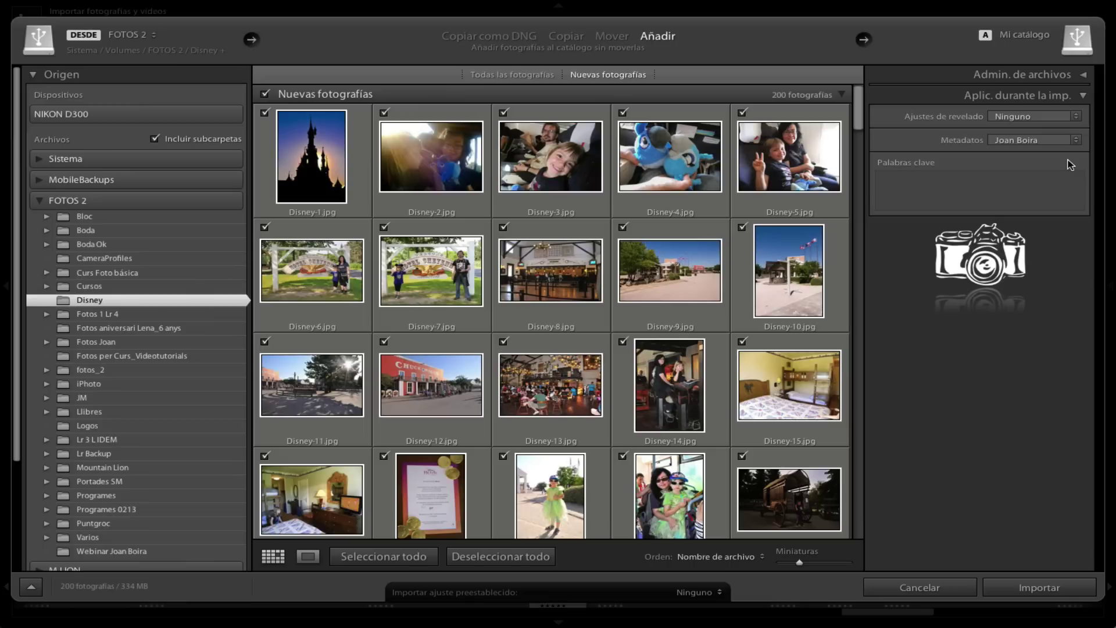
left_click(955, 180)
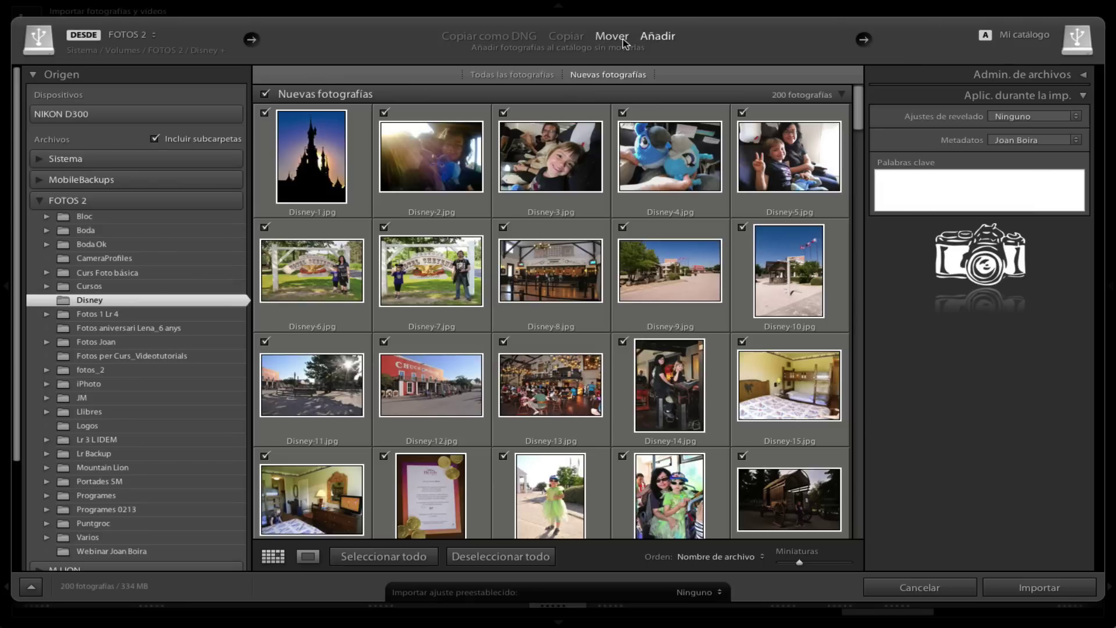
Step: Set the import mode to Copiar and show the destination folder choices
left_click(565, 38)
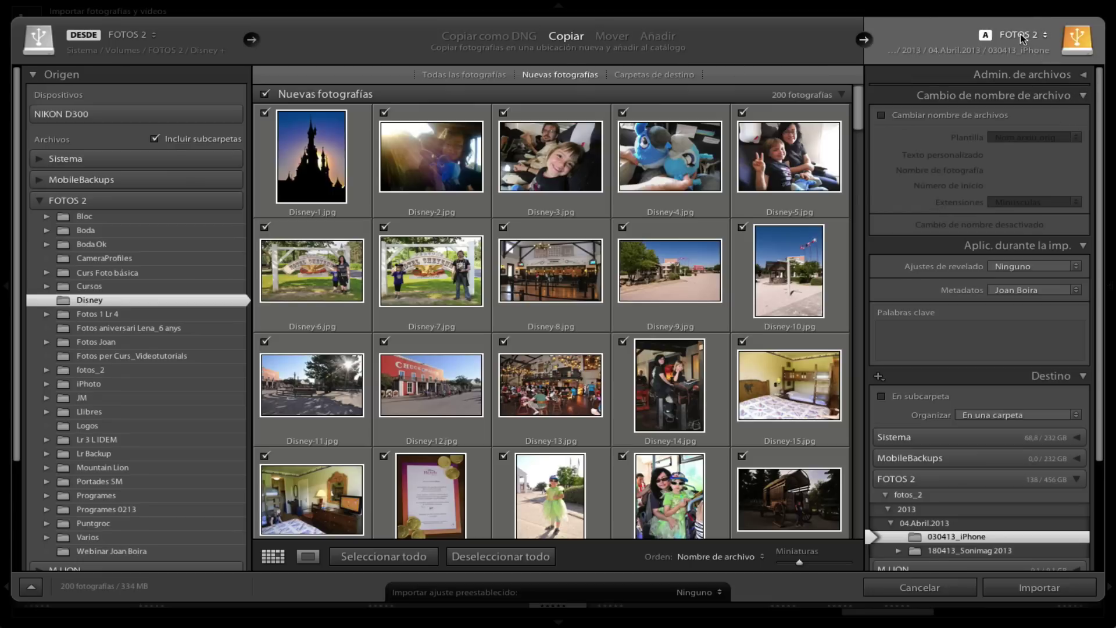
left_click(1038, 38)
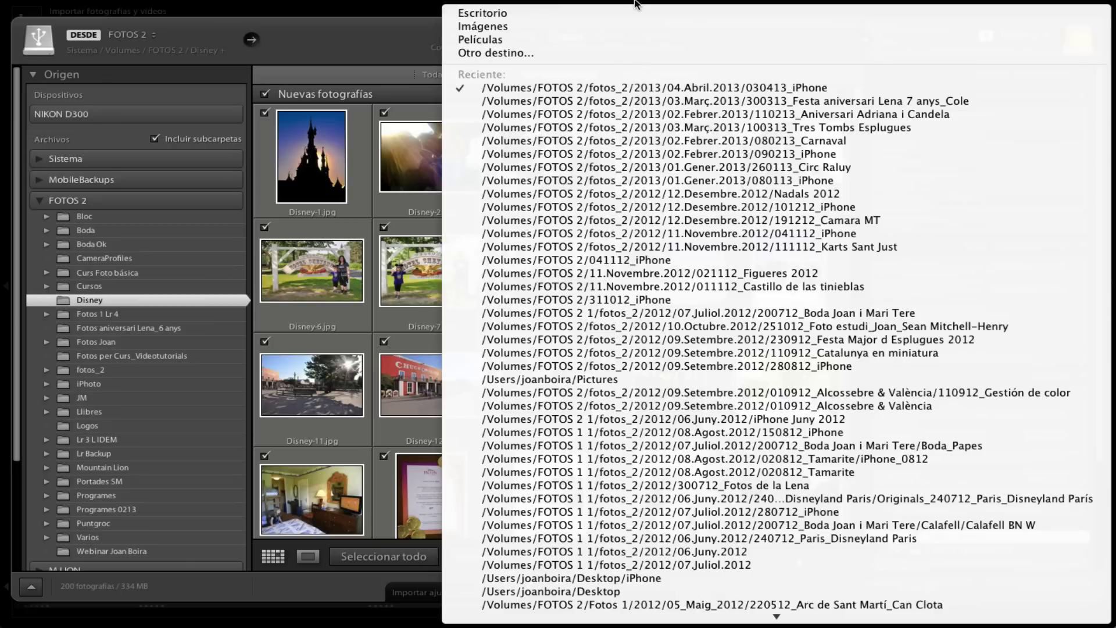
left_click(512, 53)
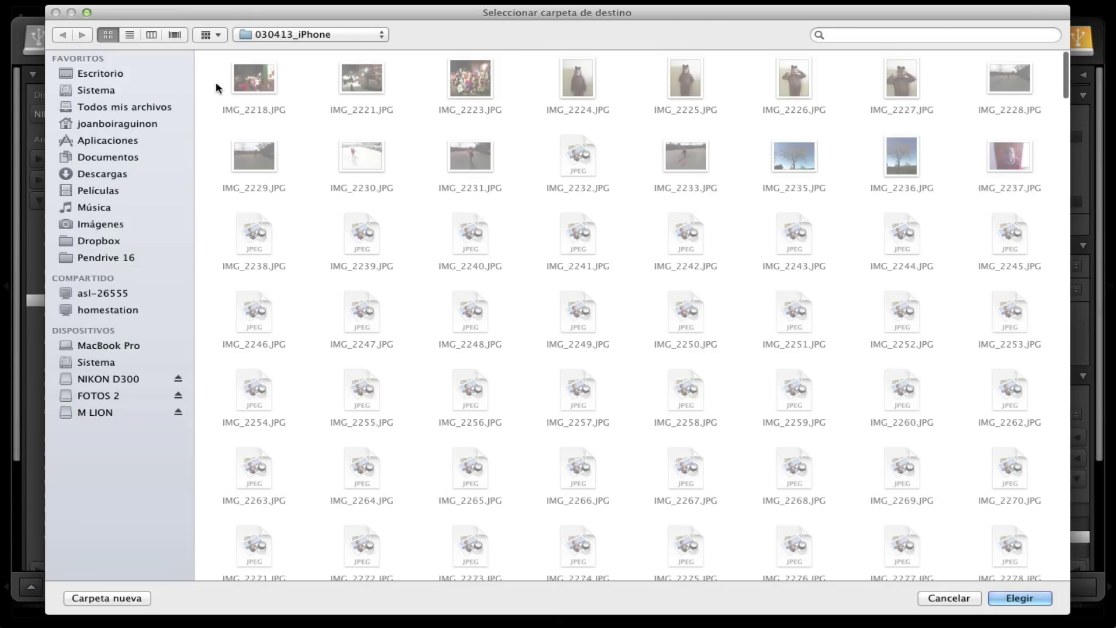
left_click(962, 598)
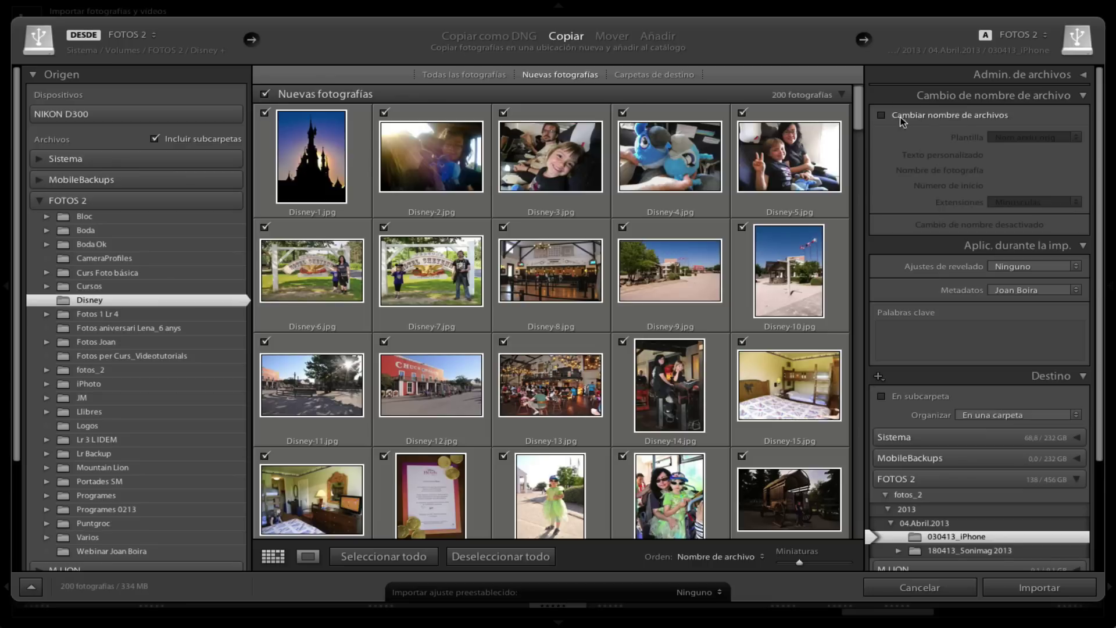
Step: Turn on file renaming and explore the Filename Template Editor's import number formats
left_click(881, 115)
left_click(1067, 139)
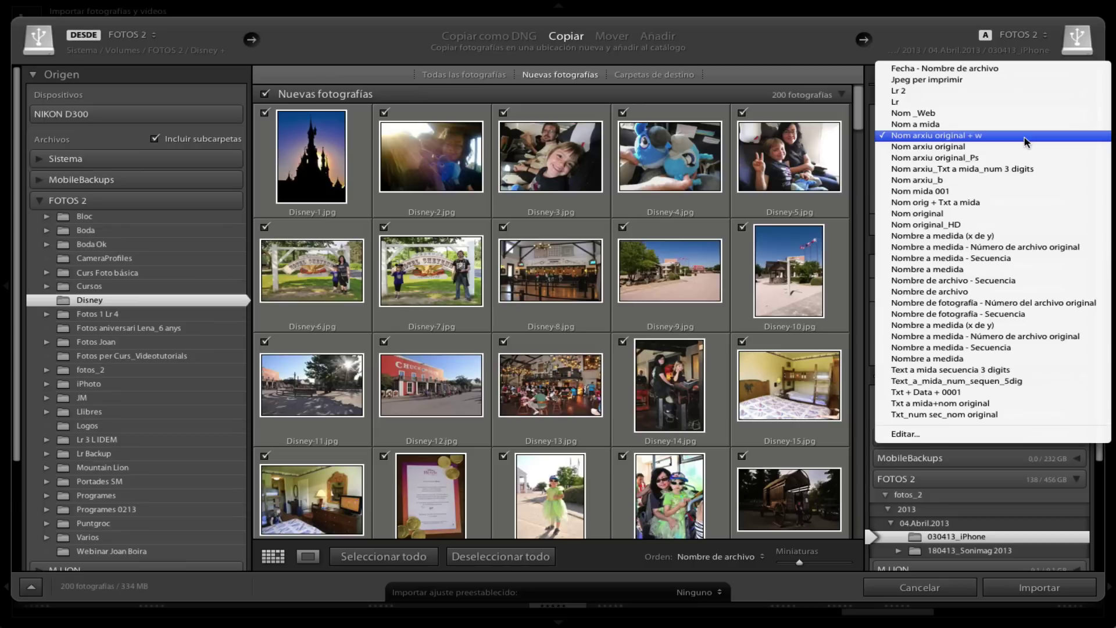
left_click(930, 434)
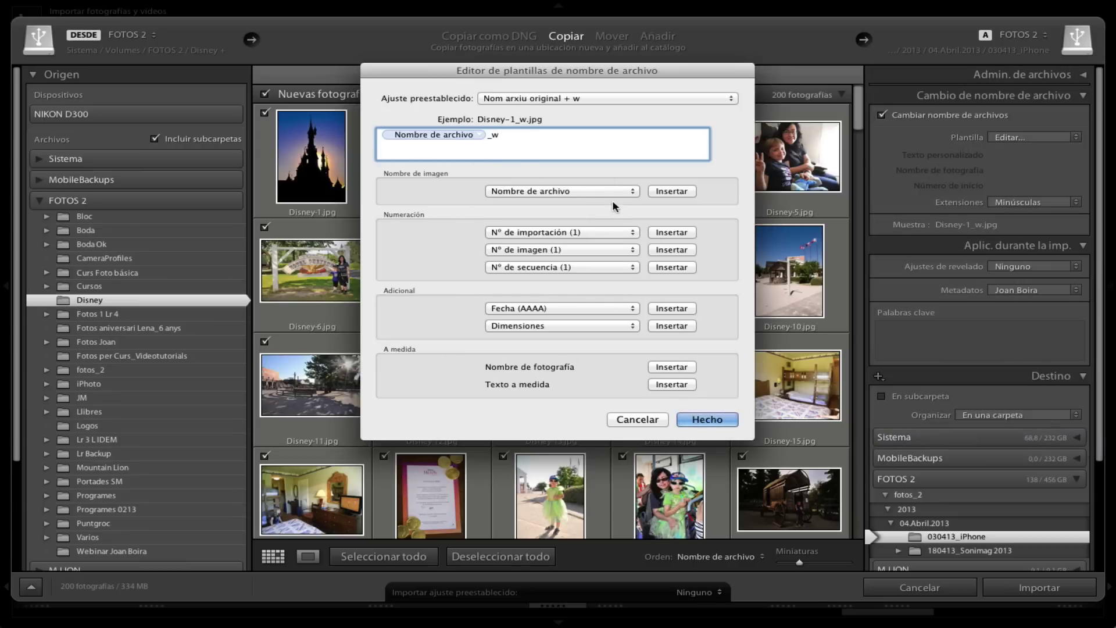
left_click(617, 192)
left_click(617, 192)
left_click(633, 232)
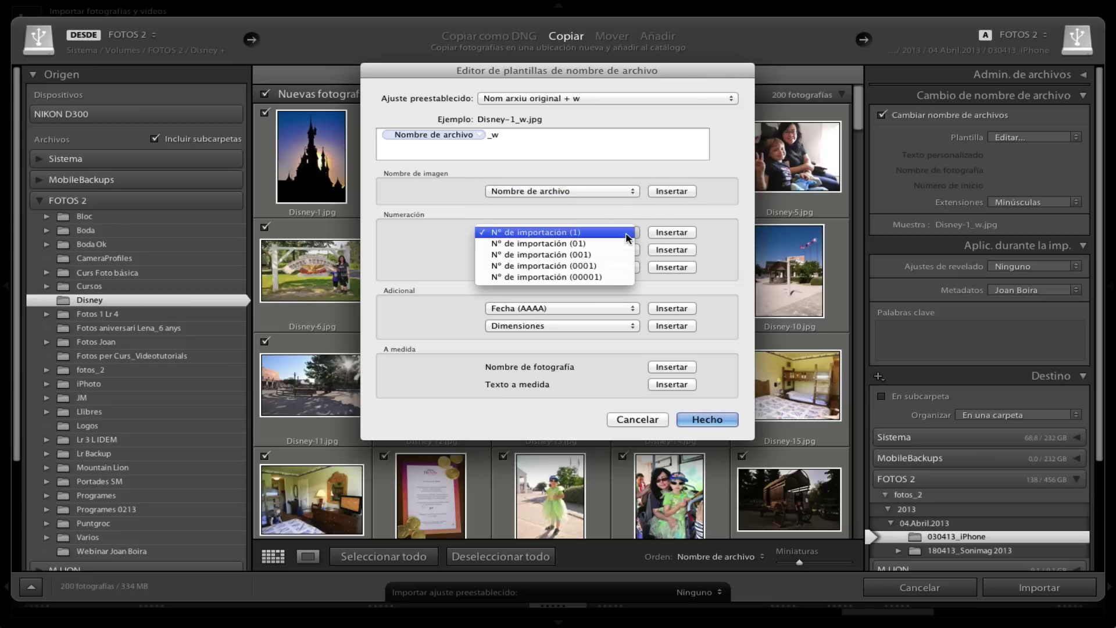
left_click(649, 248)
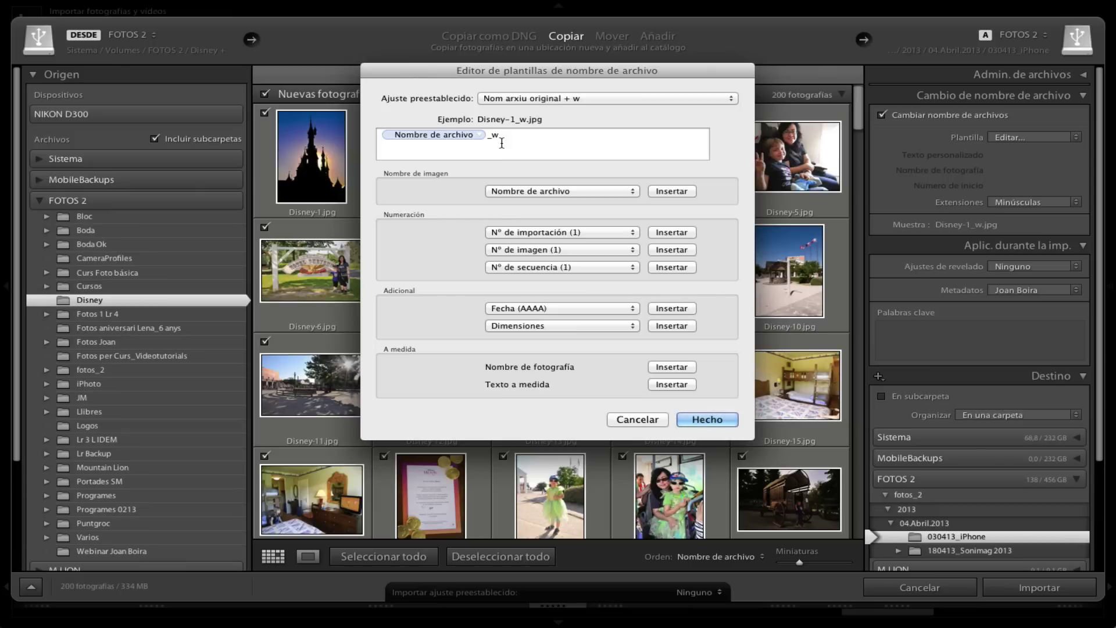
Step: Preview the custom text + sequence and custom text + original name presets, then cancel without saving
left_click(609, 103)
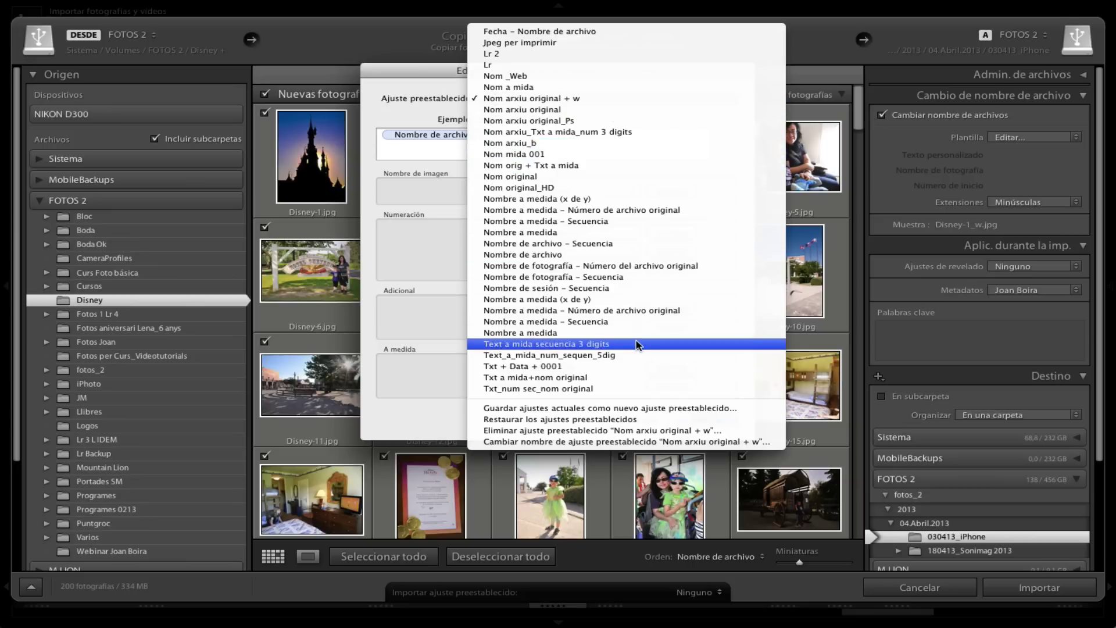
left_click(638, 349)
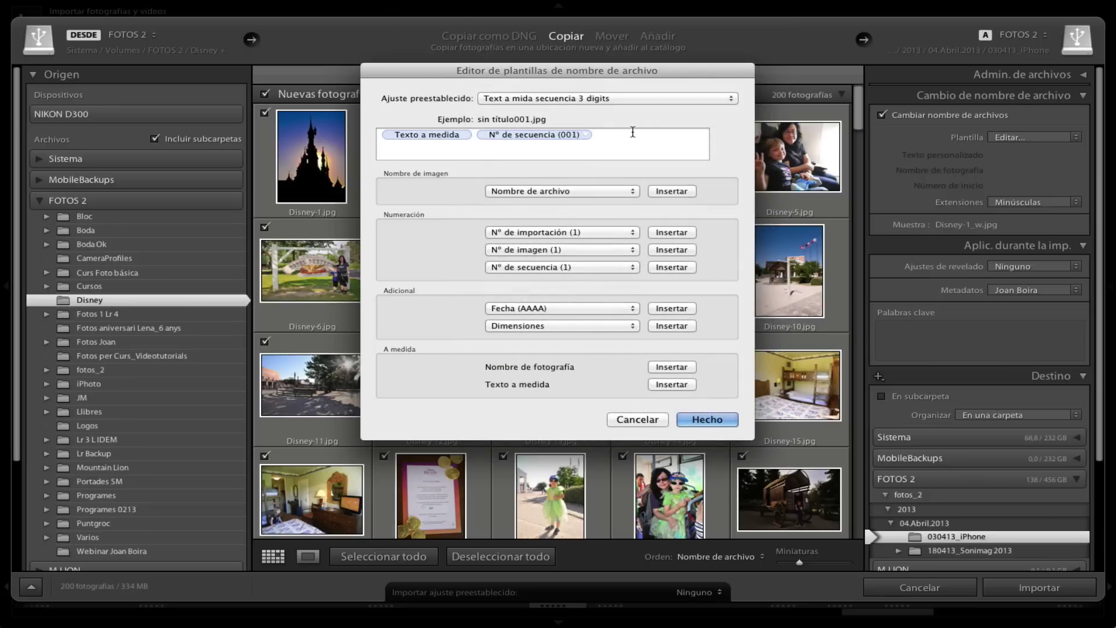
left_click(577, 101)
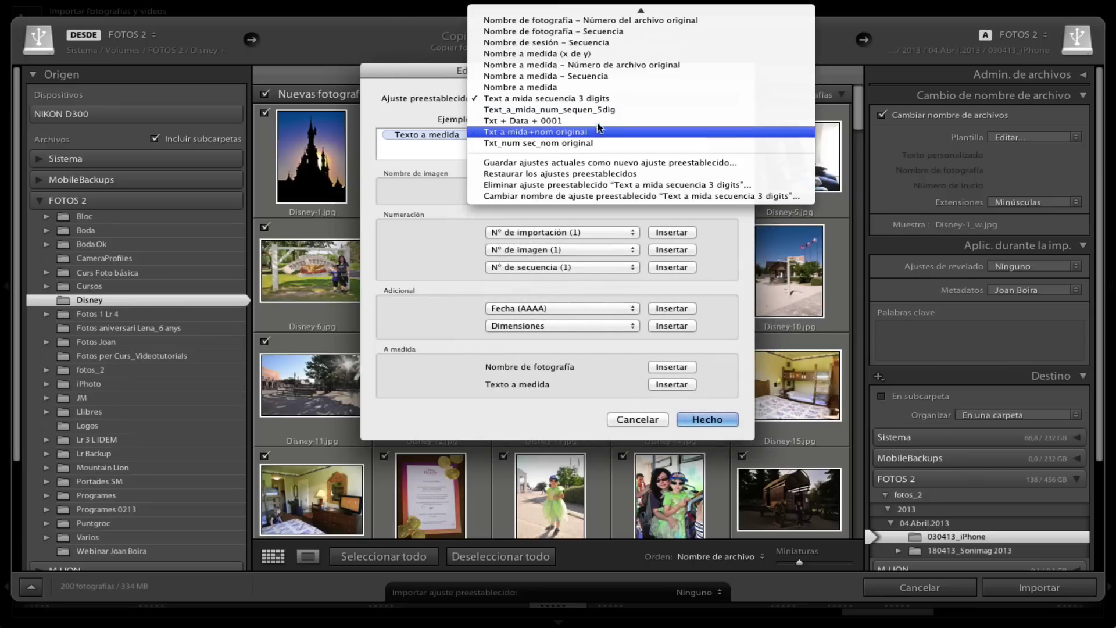
left_click(602, 137)
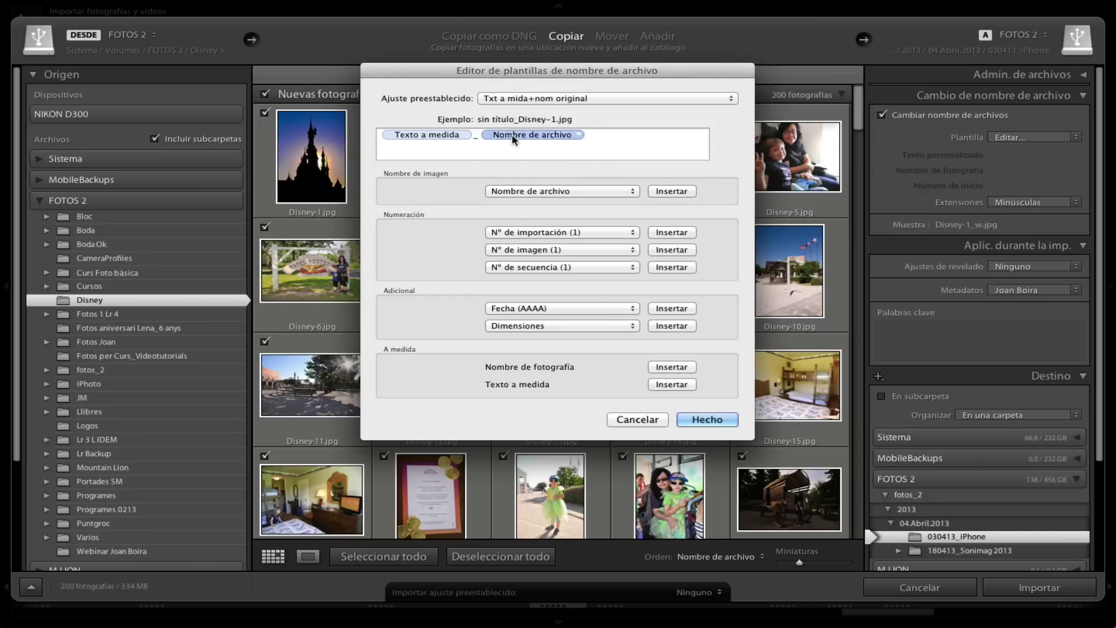
left_click(618, 101)
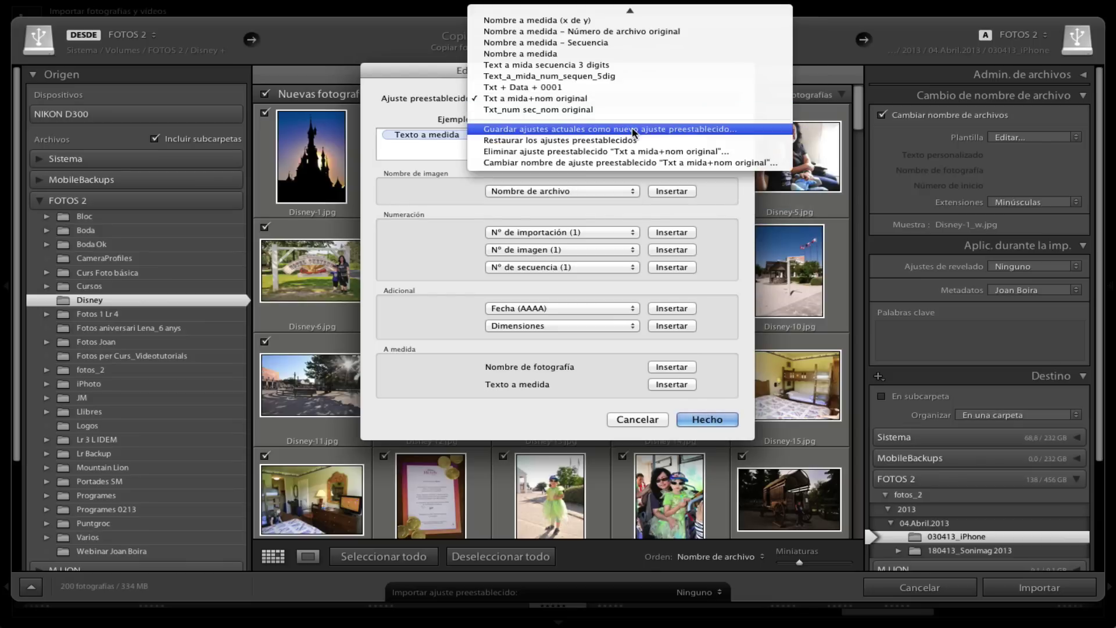
left_click(744, 228)
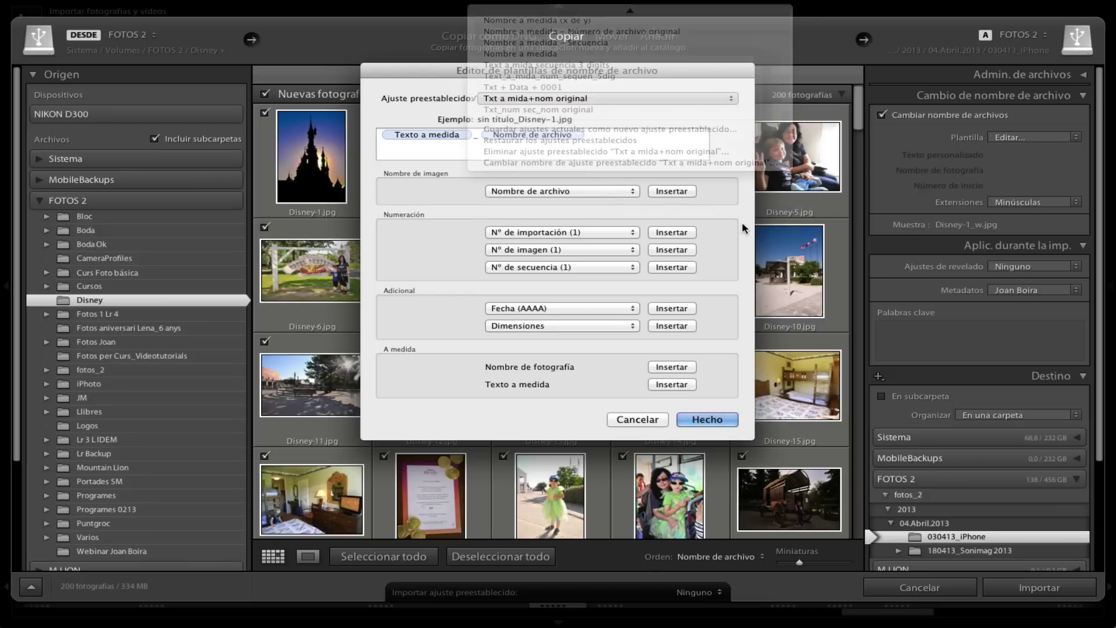
left_click(645, 420)
left_click(1076, 139)
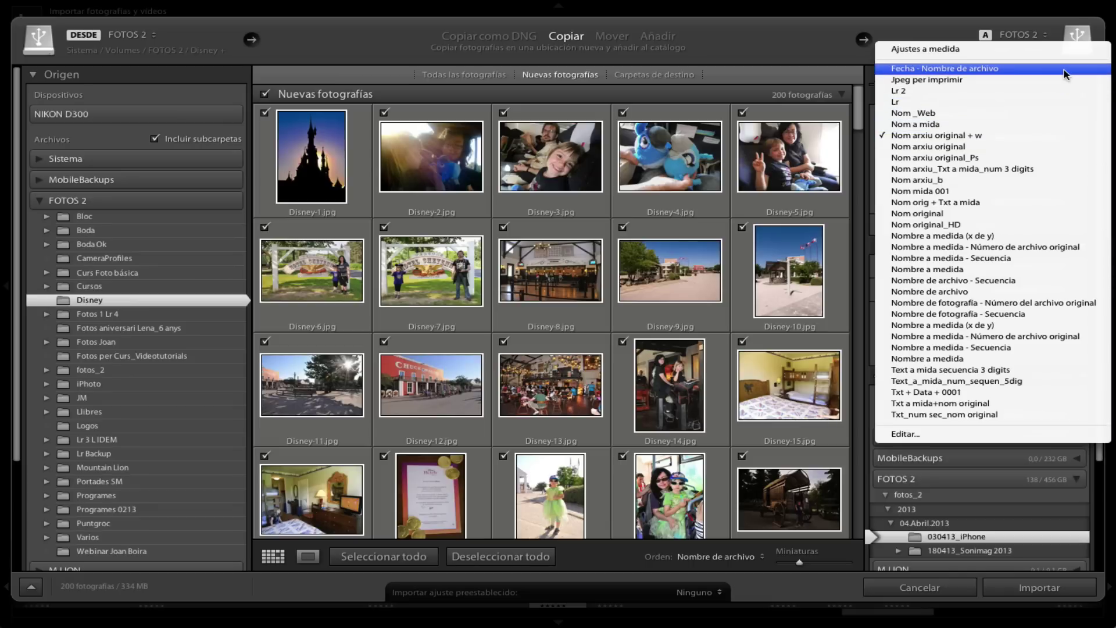
Step: Close the template editor unchanged, uncheck Rename Files and collapse Apply During Import
left_click(1063, 49)
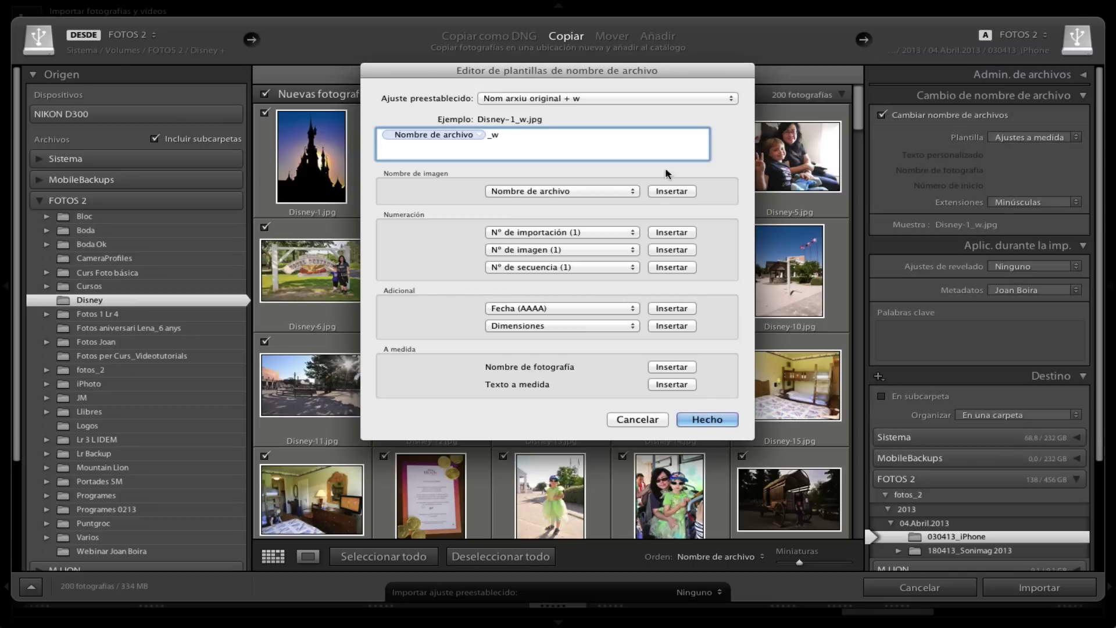
left_click(650, 418)
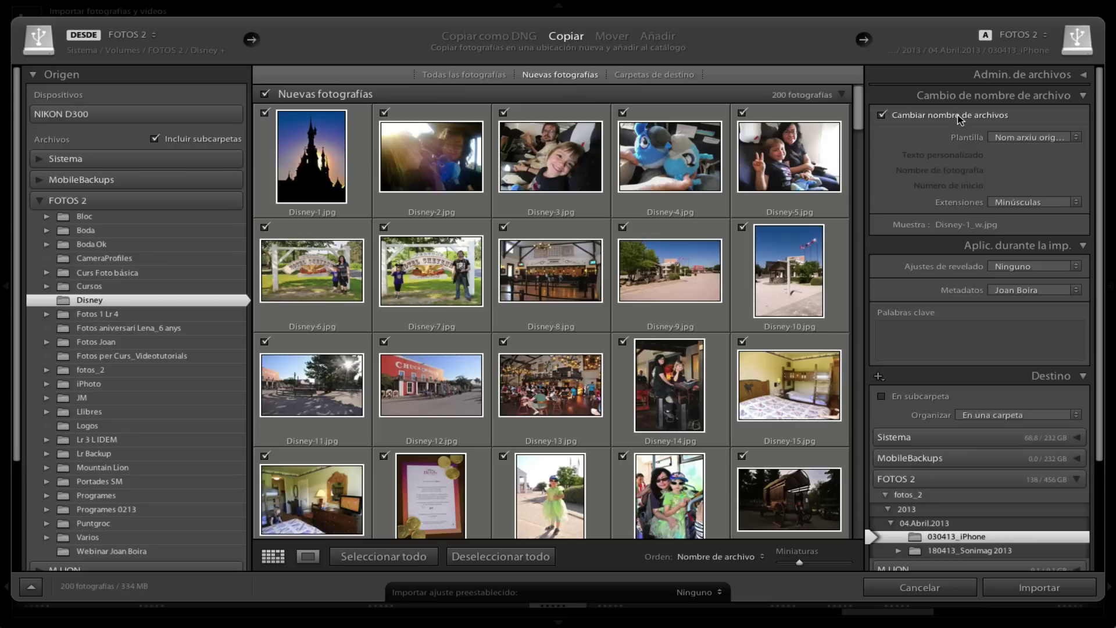
left_click(960, 117)
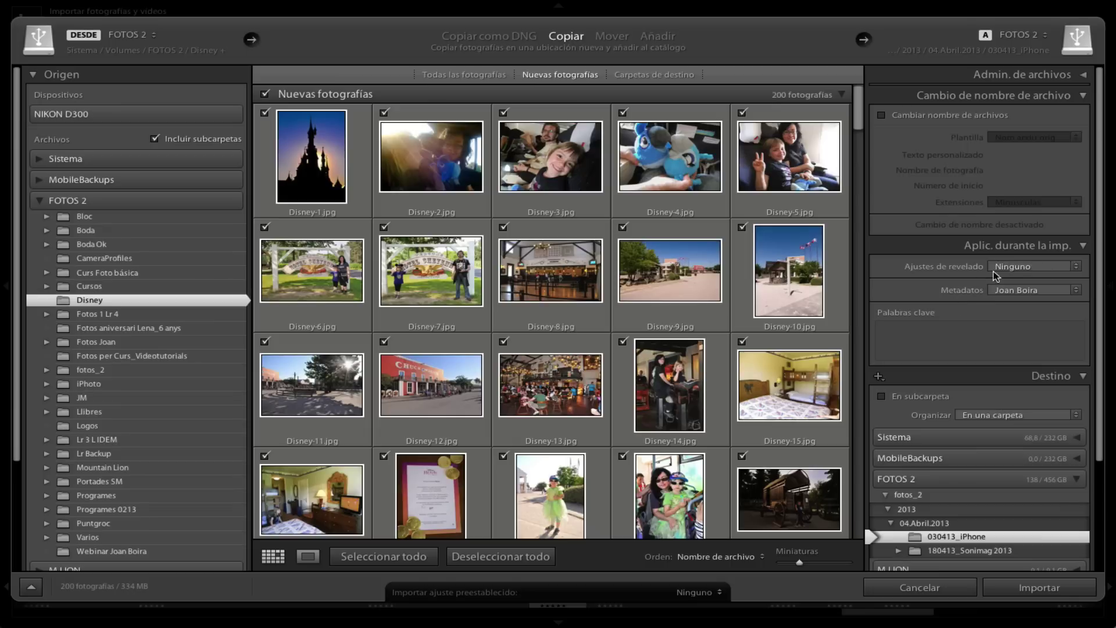
left_click(1084, 247)
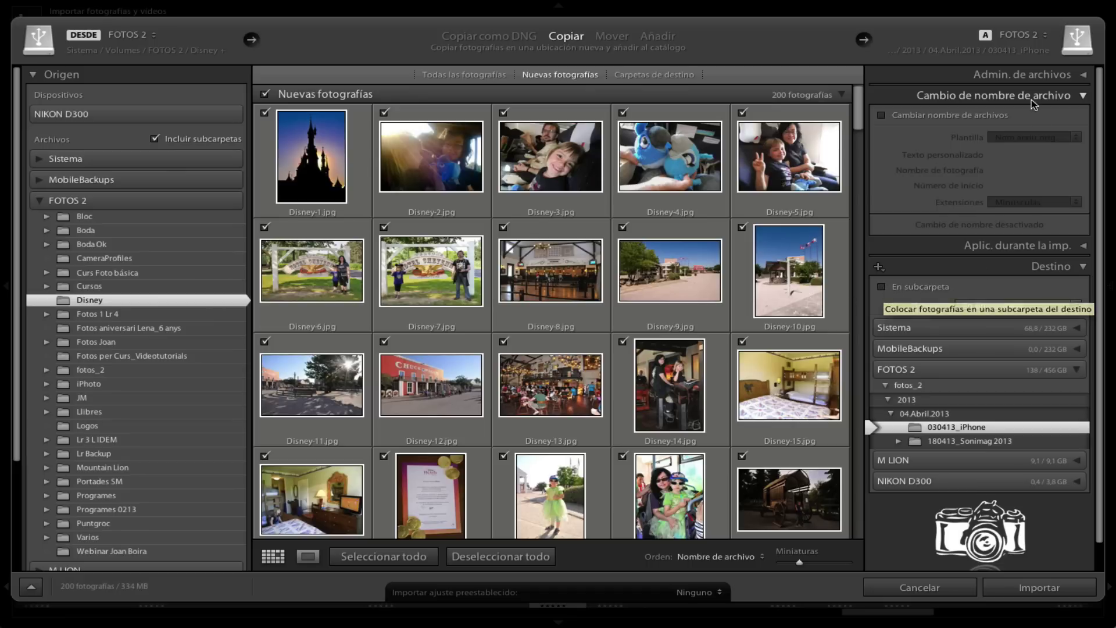
Step: Create folder 240413_Vídeo Lr in 2013 > 04.Abril.2013 and choose it as destination
left_click(1039, 38)
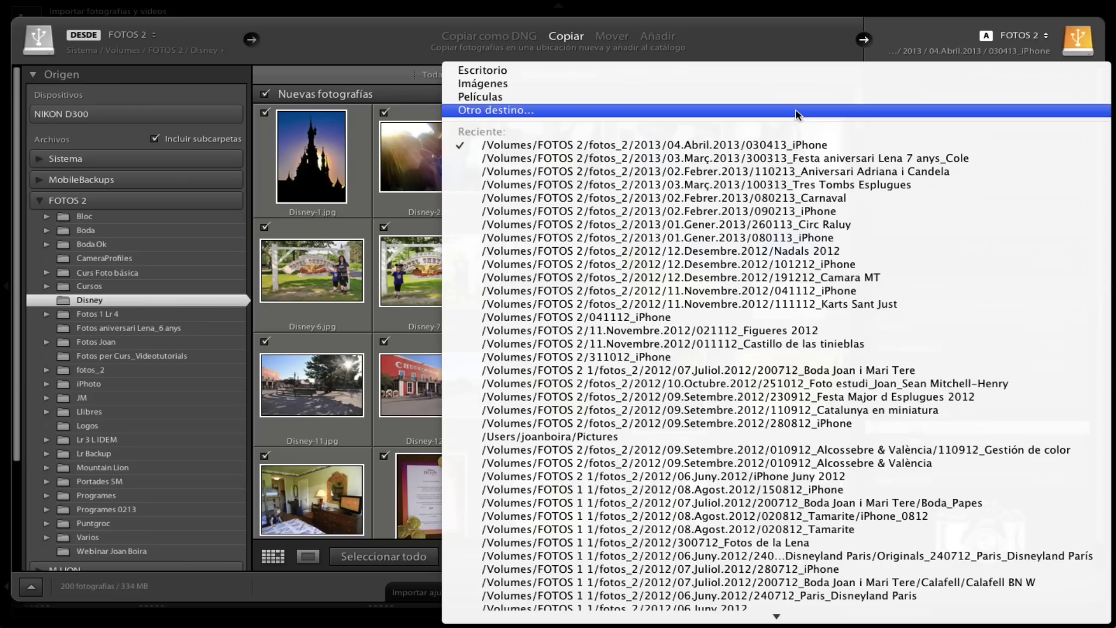
left_click(797, 116)
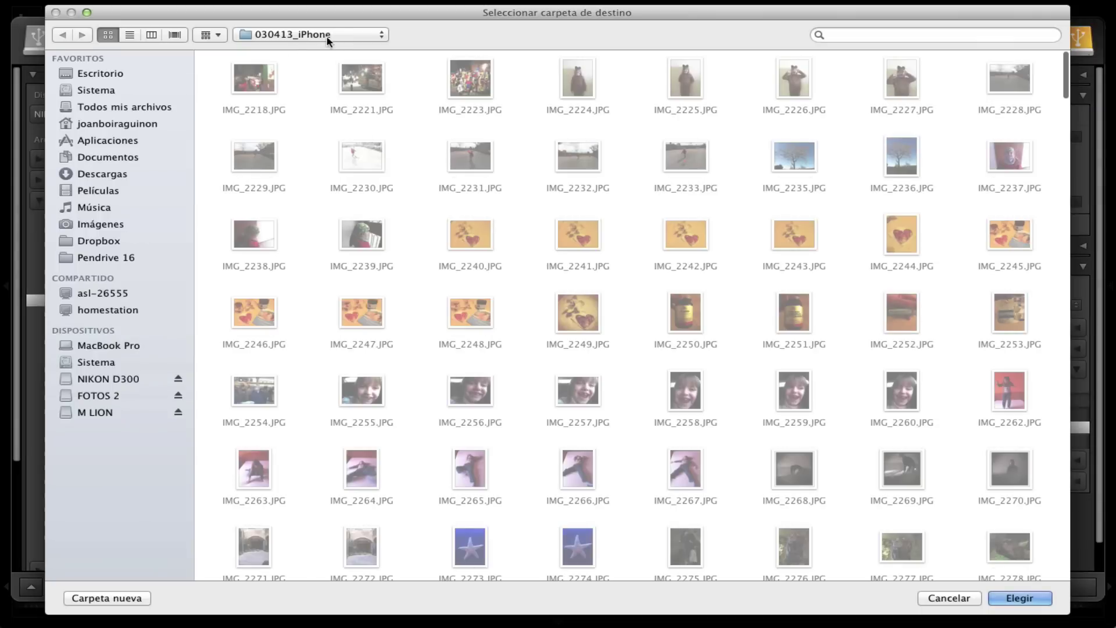
left_click(337, 34)
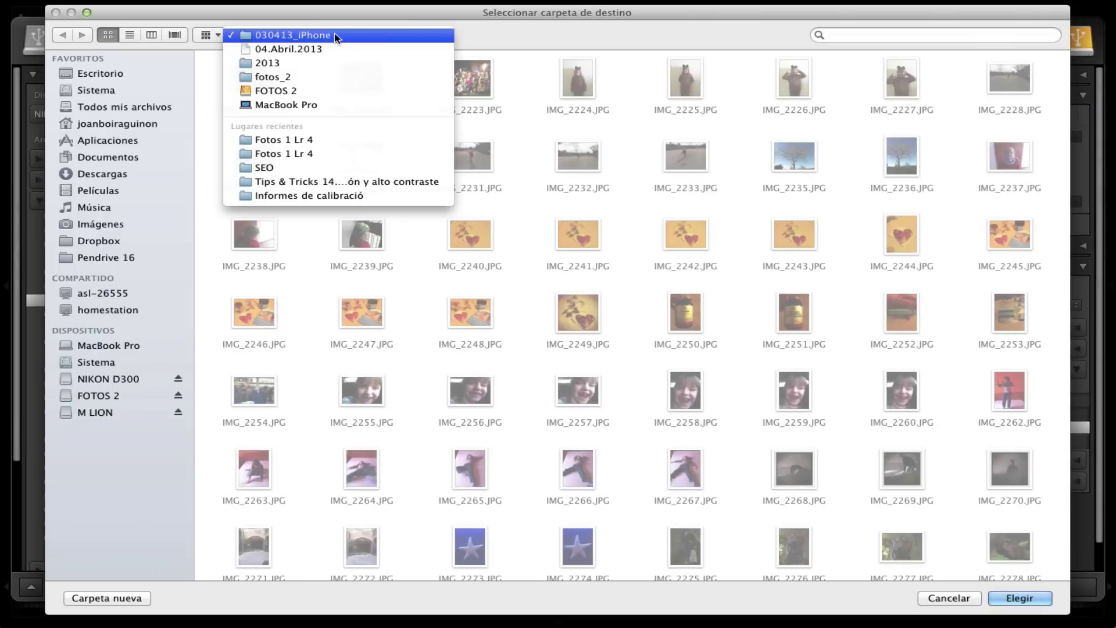
left_click(336, 64)
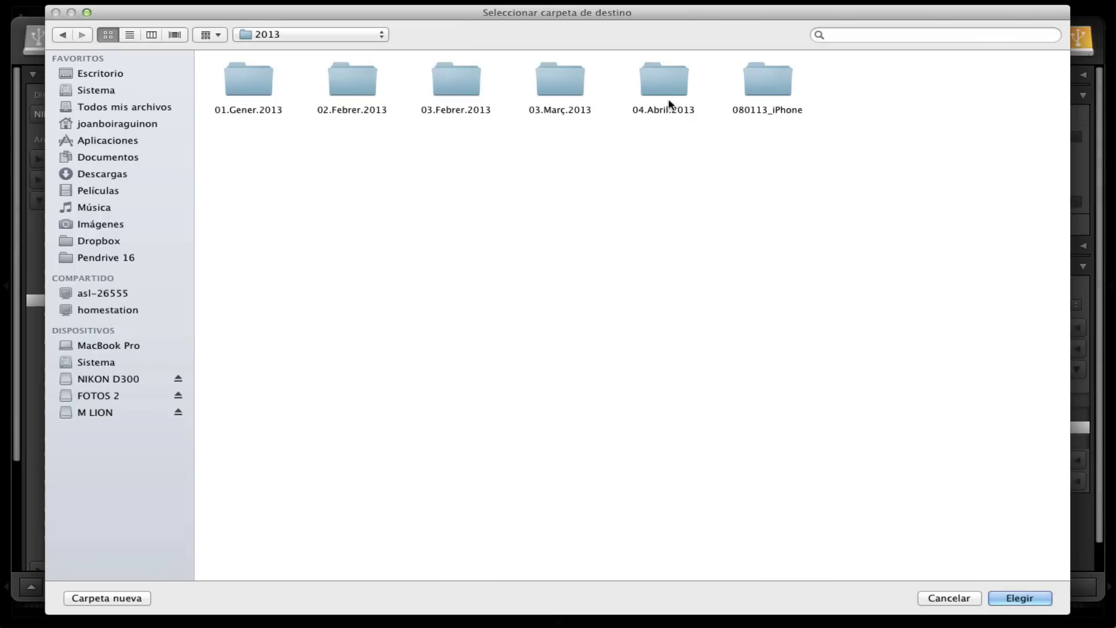
double_click(646, 90)
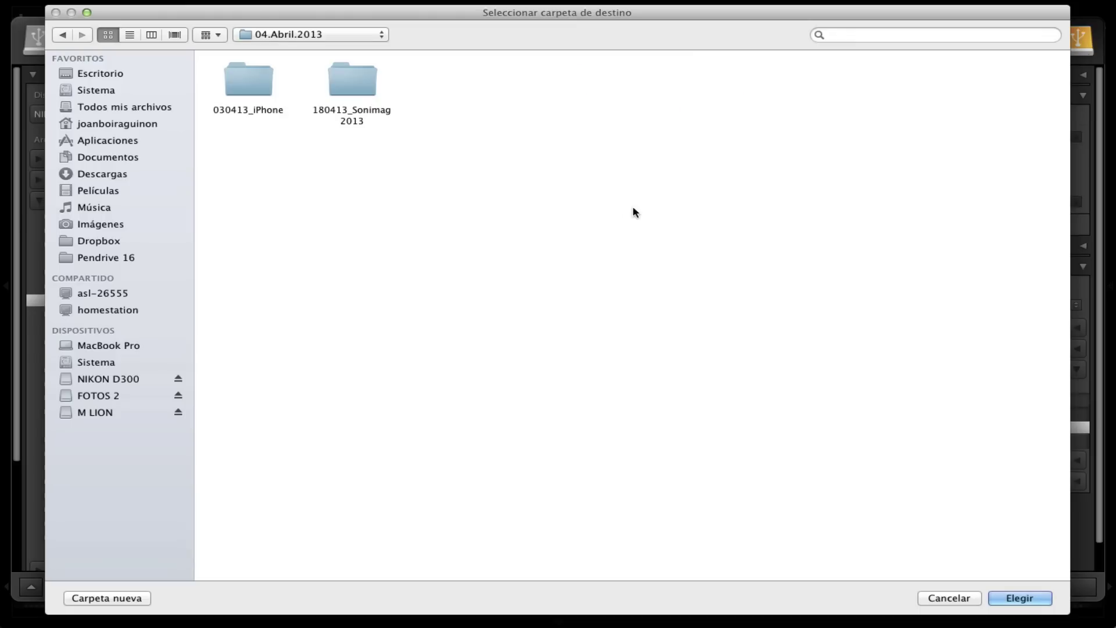
left_click(77, 598)
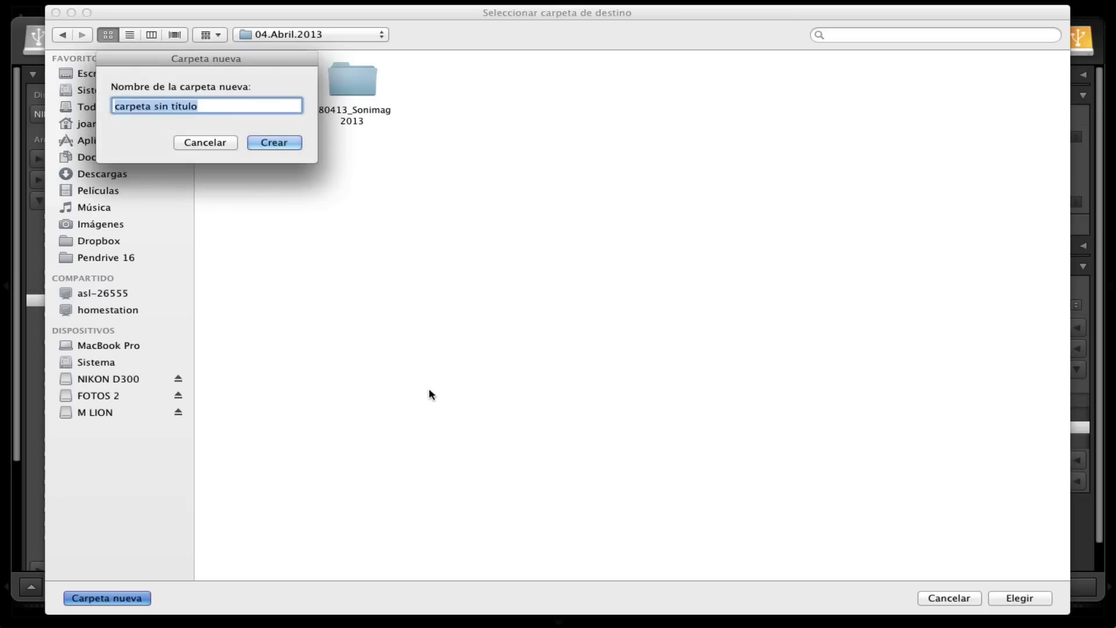
type("2404")
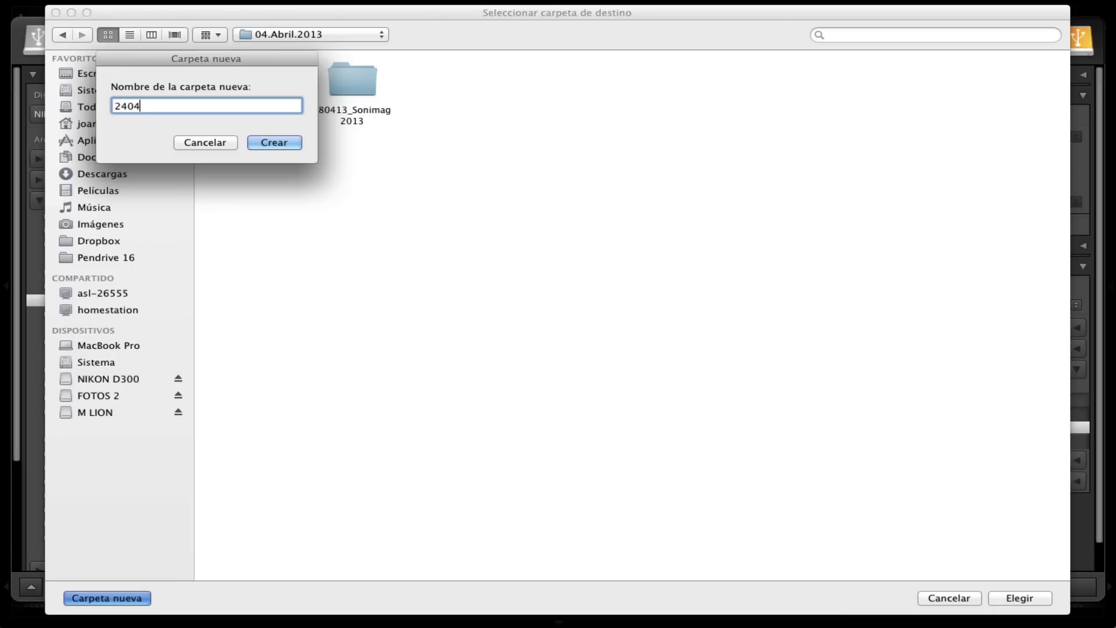
type("13")
type("_")
type("V´")
type("ídeo")
type("Lr")
key("Return")
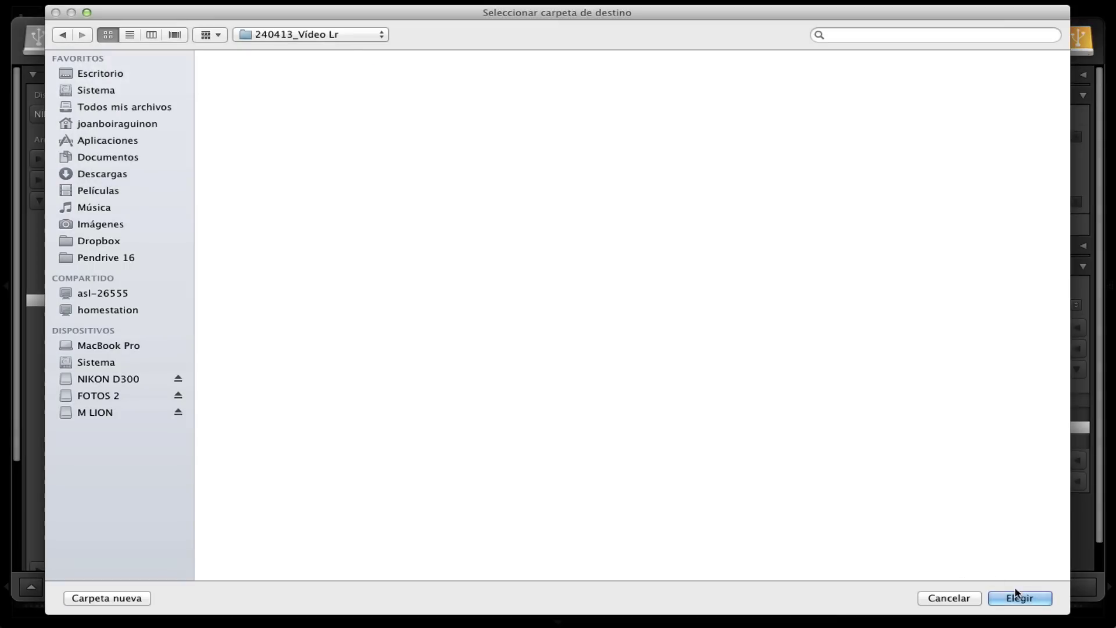
left_click(1020, 598)
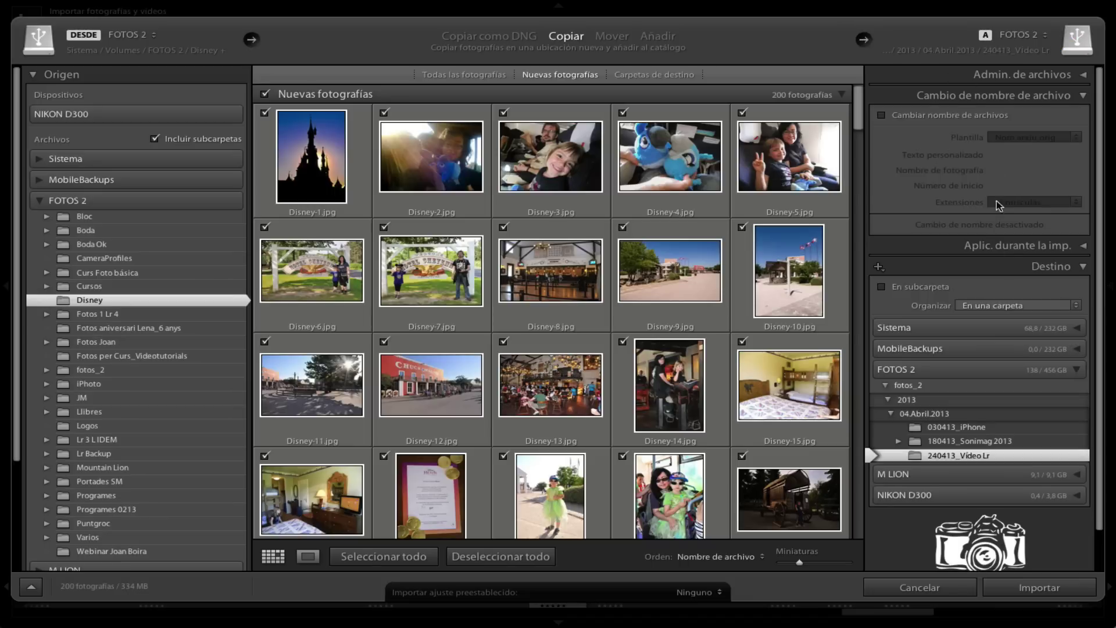
Step: Enable the En subcarpeta option and name the subfolder 'Fotos originales'
left_click(896, 287)
left_click(1012, 287)
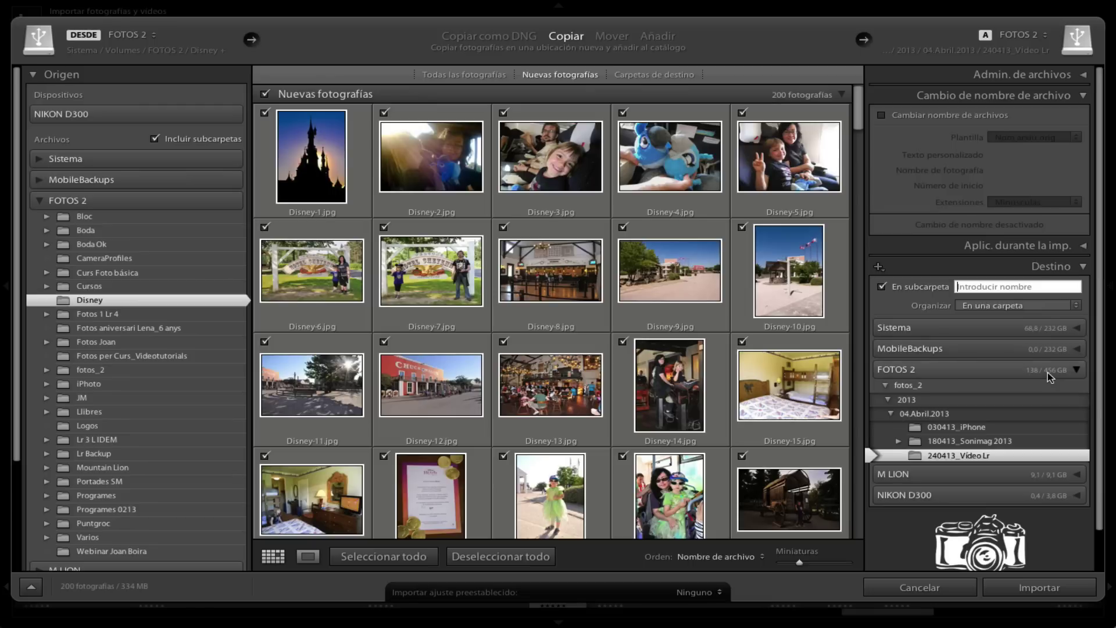
mouse_move(1049, 369)
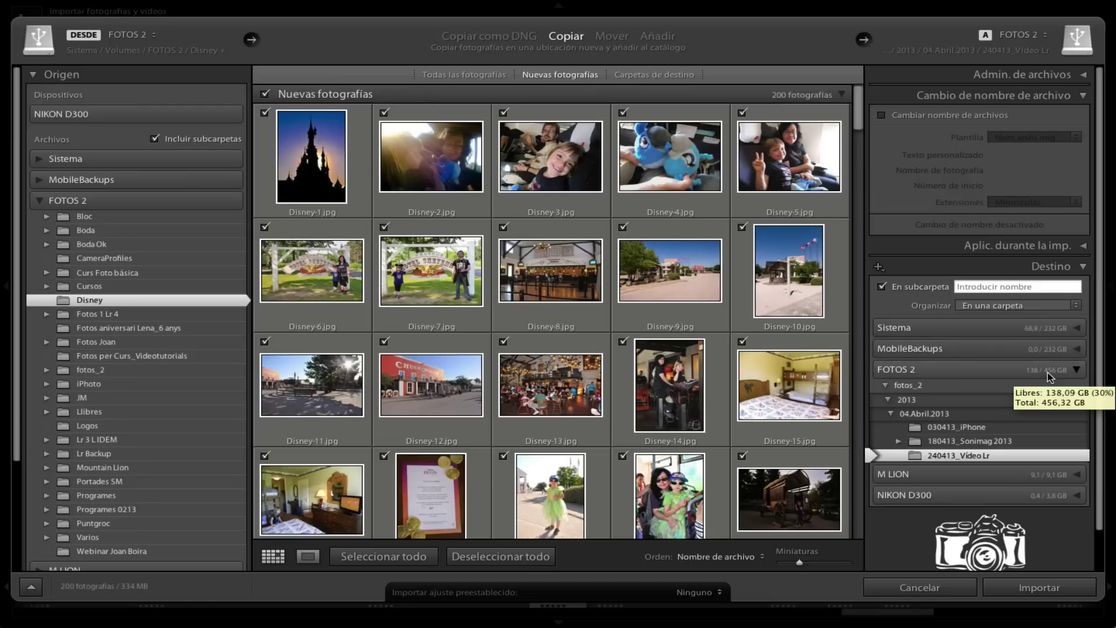
type("Foto")
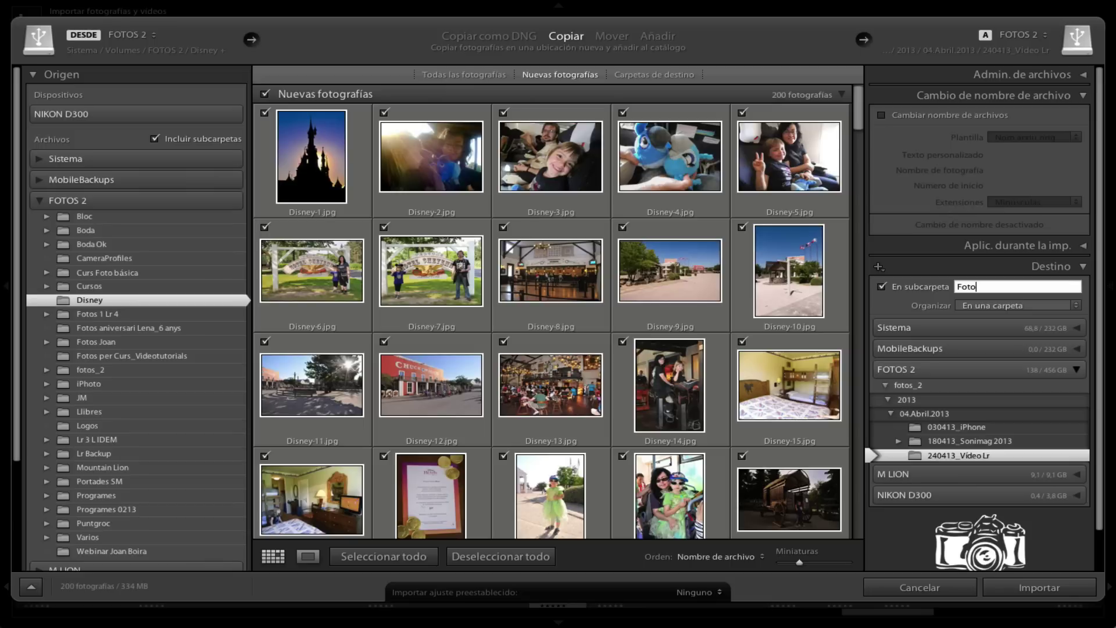
type("s original")
type("es")
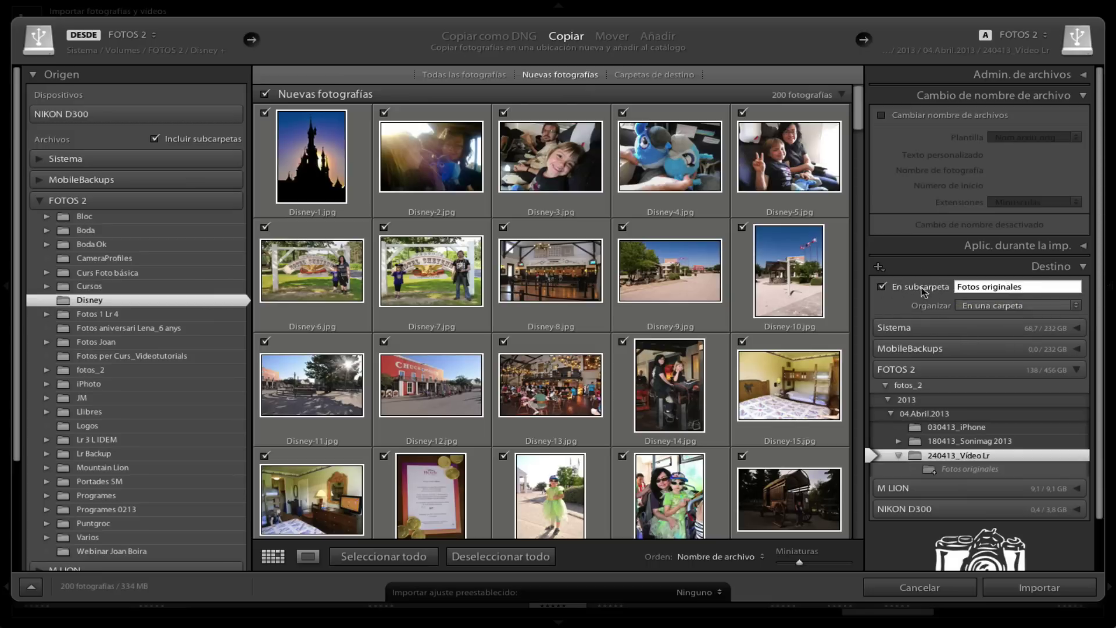
left_click(1075, 310)
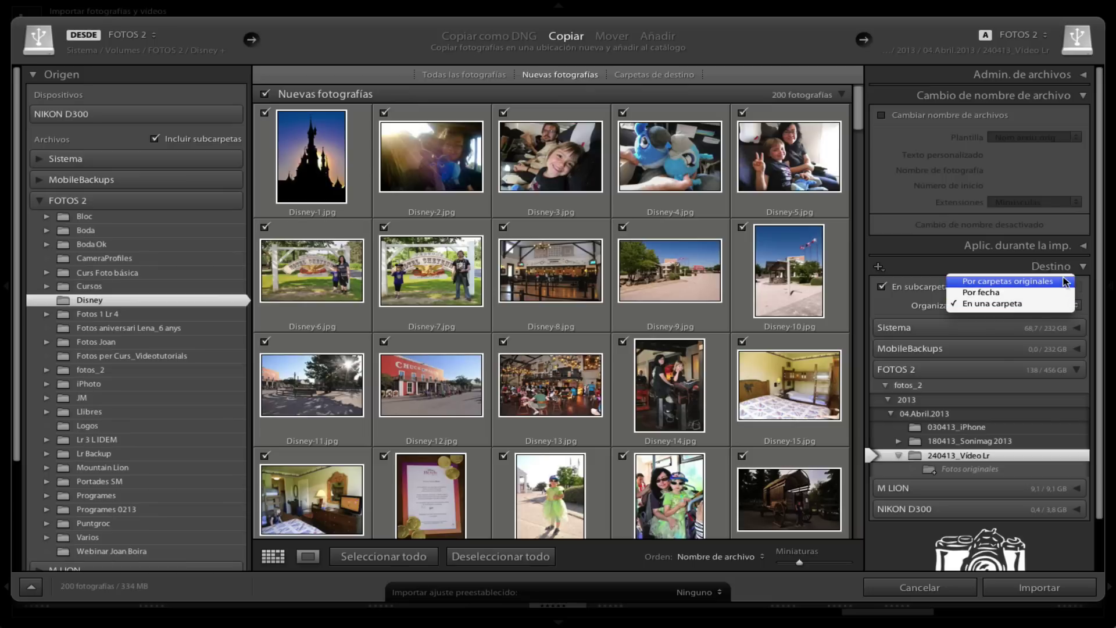
left_click(982, 292)
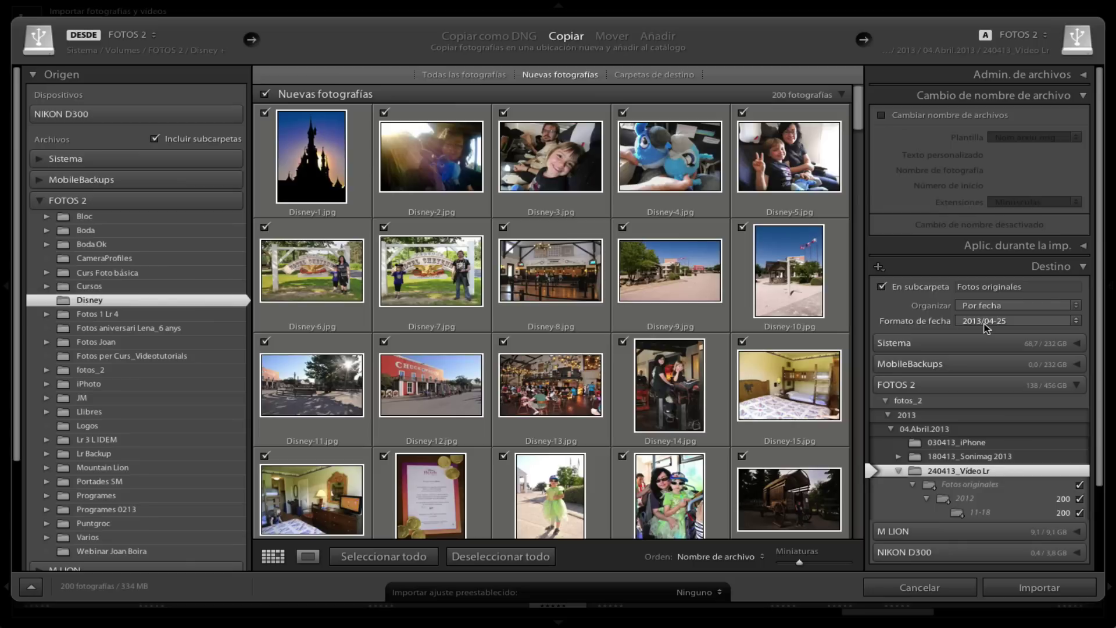
left_click(1026, 305)
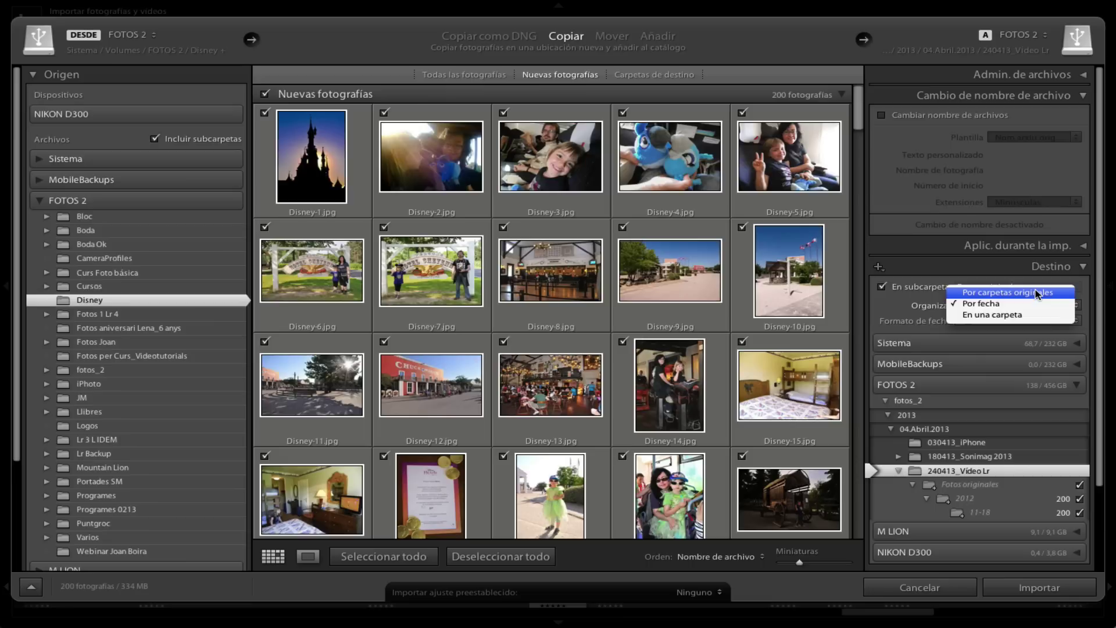
left_click(1039, 314)
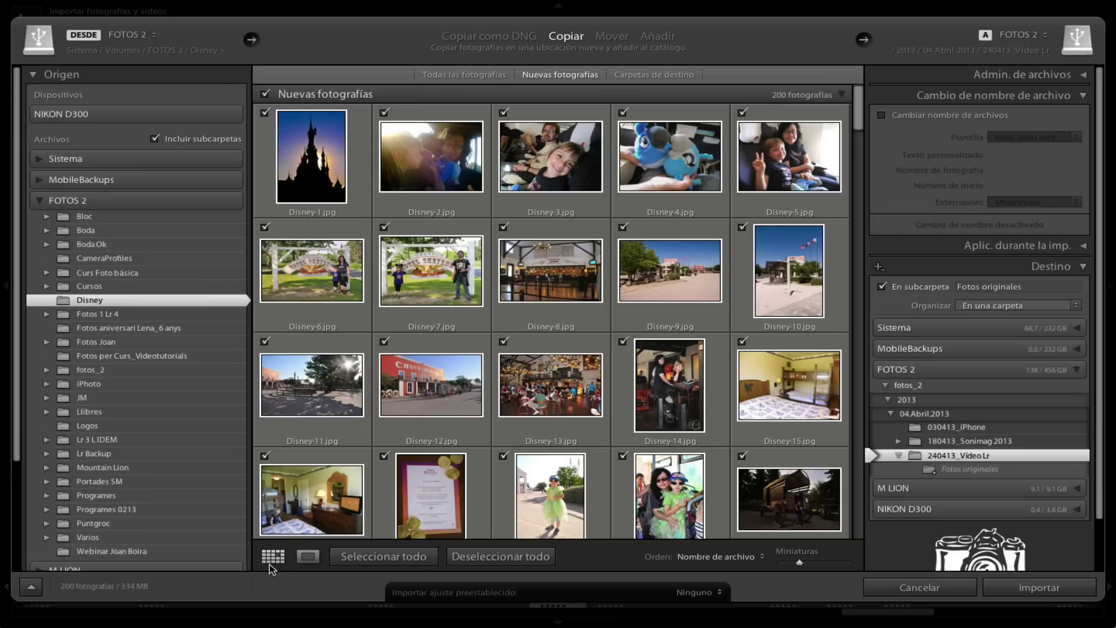
Step: Browse the first few Disney photos in loupe view, then return to the grid
left_click(309, 558)
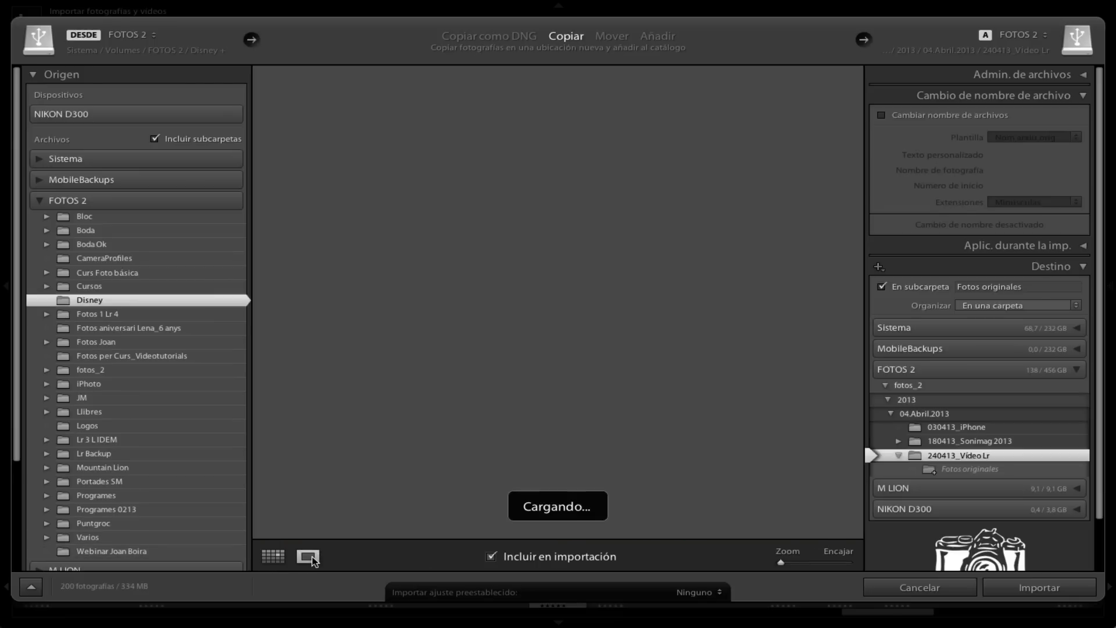
key("Right")
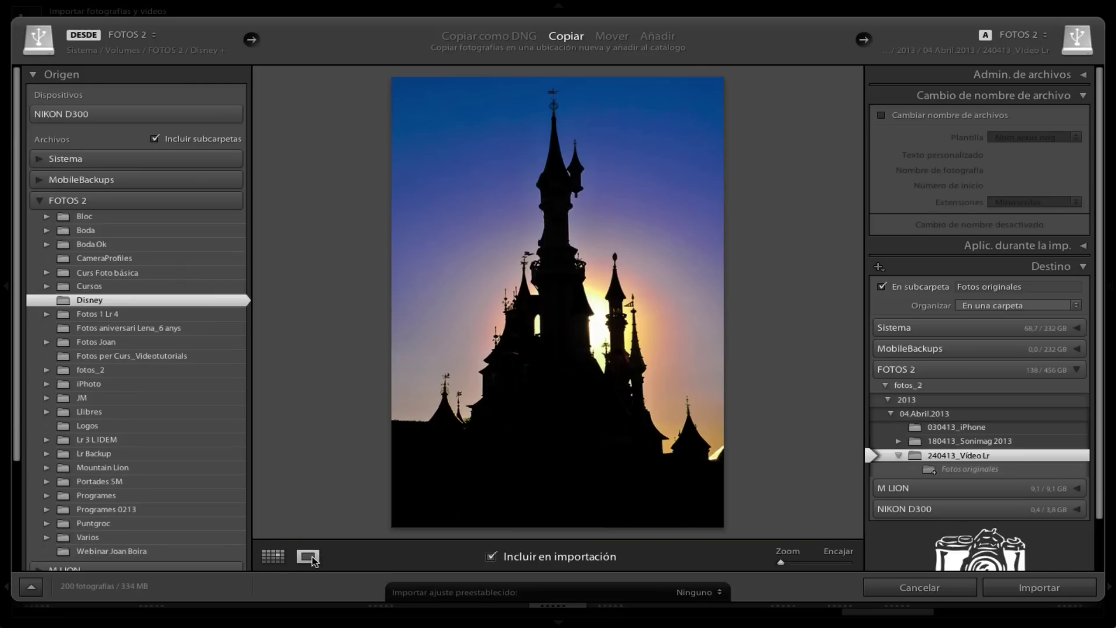
key("Right")
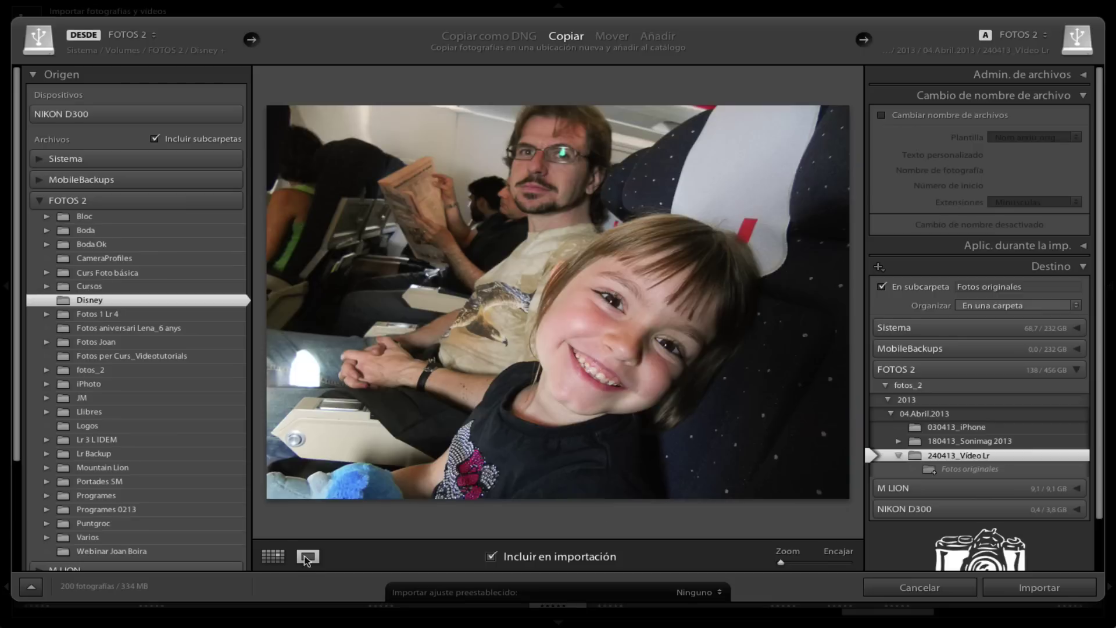
left_click(278, 558)
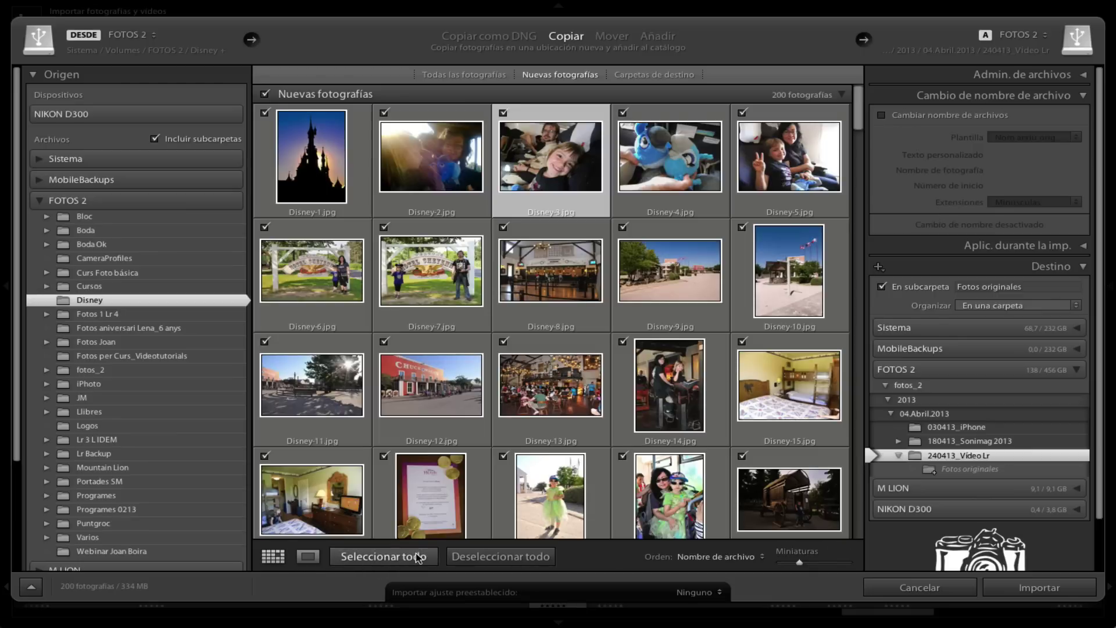
Step: Reselect all 200 photos after testing Disney-4 and Disney-8, and shrink the thumbnails
left_click(487, 558)
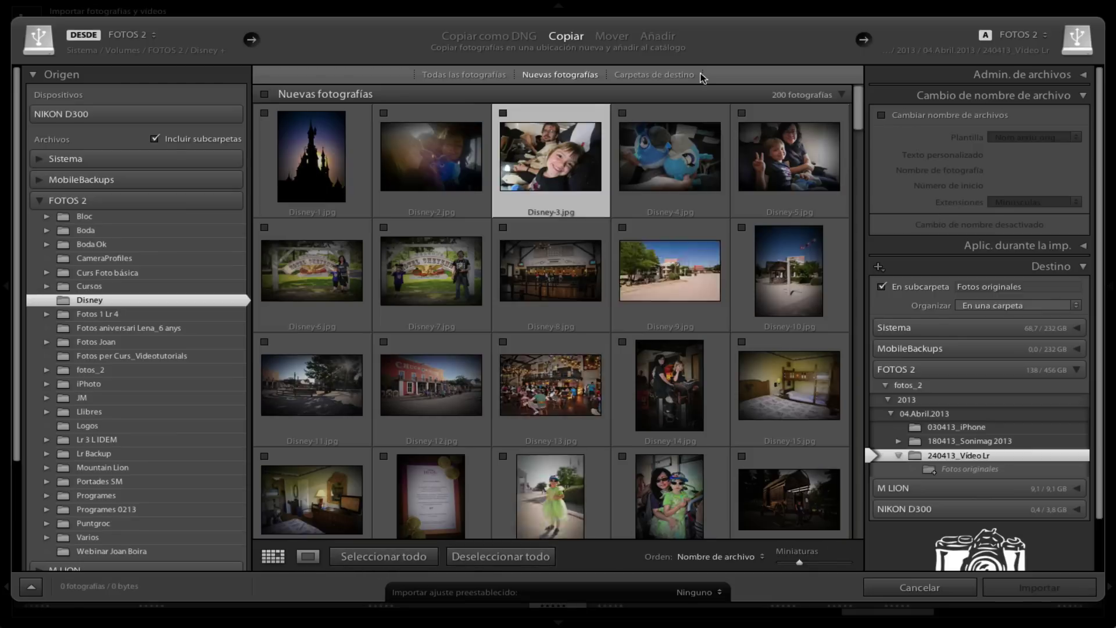
left_click(638, 118)
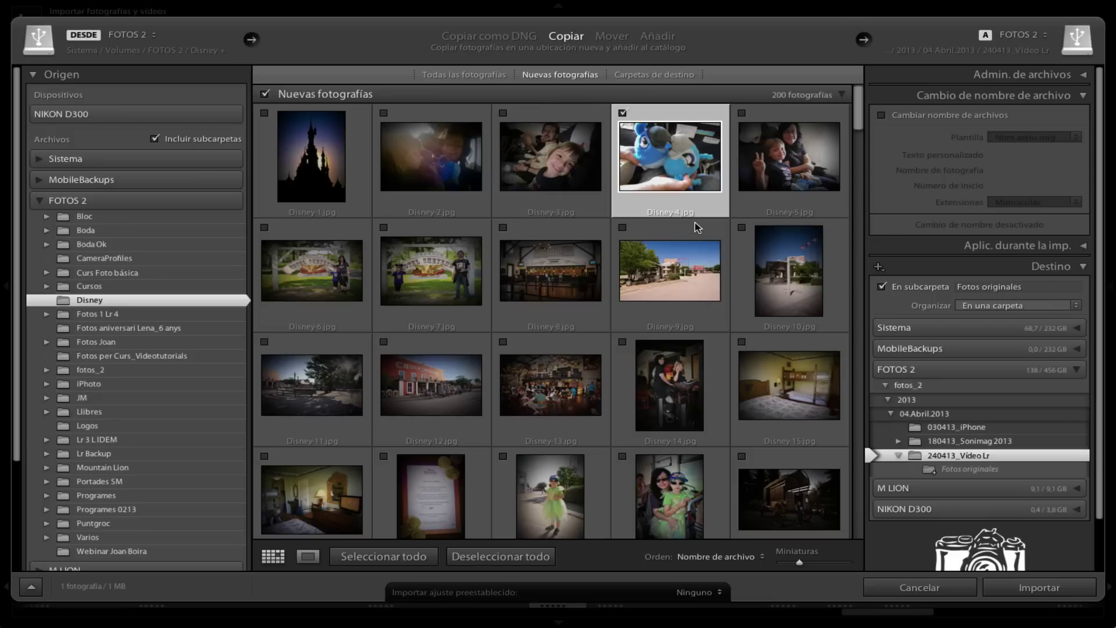
left_click(504, 227)
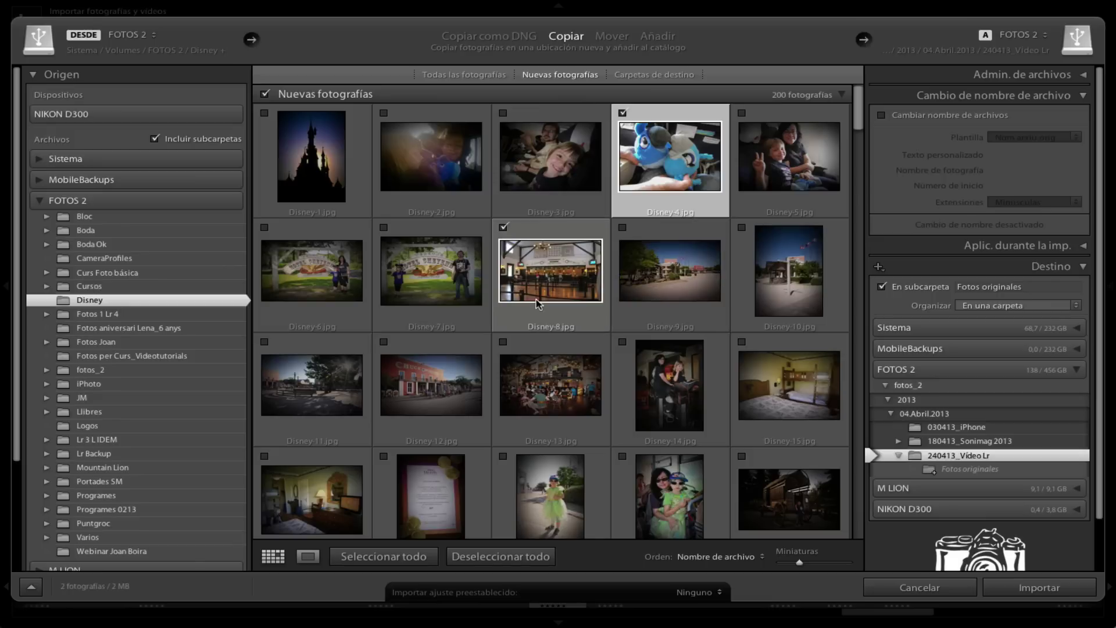
left_click(381, 556)
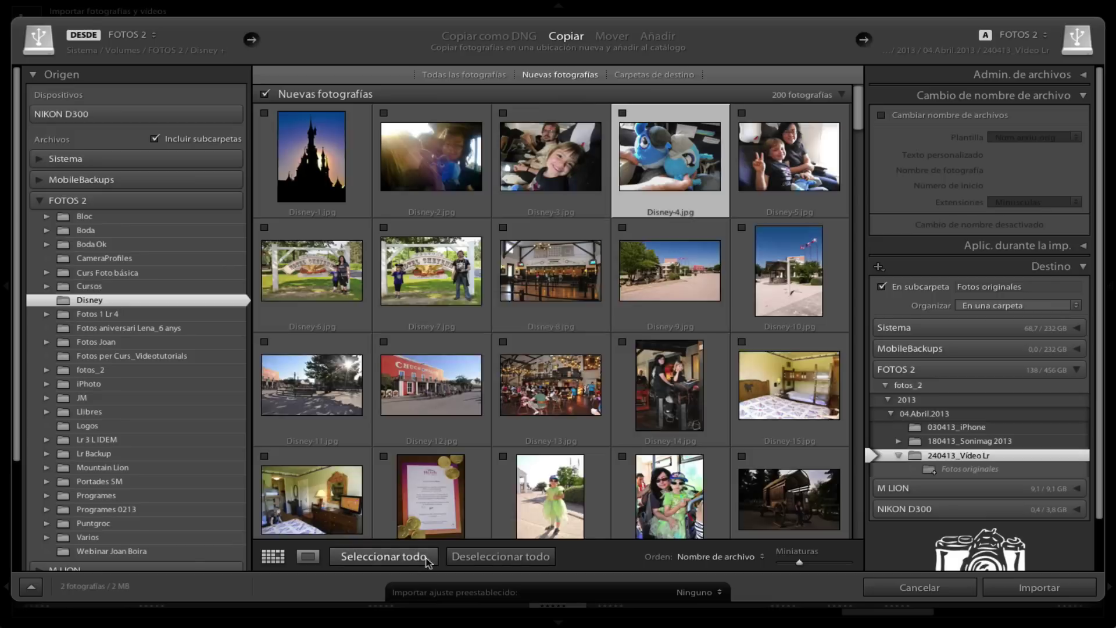
left_click_drag(799, 563, 793, 562)
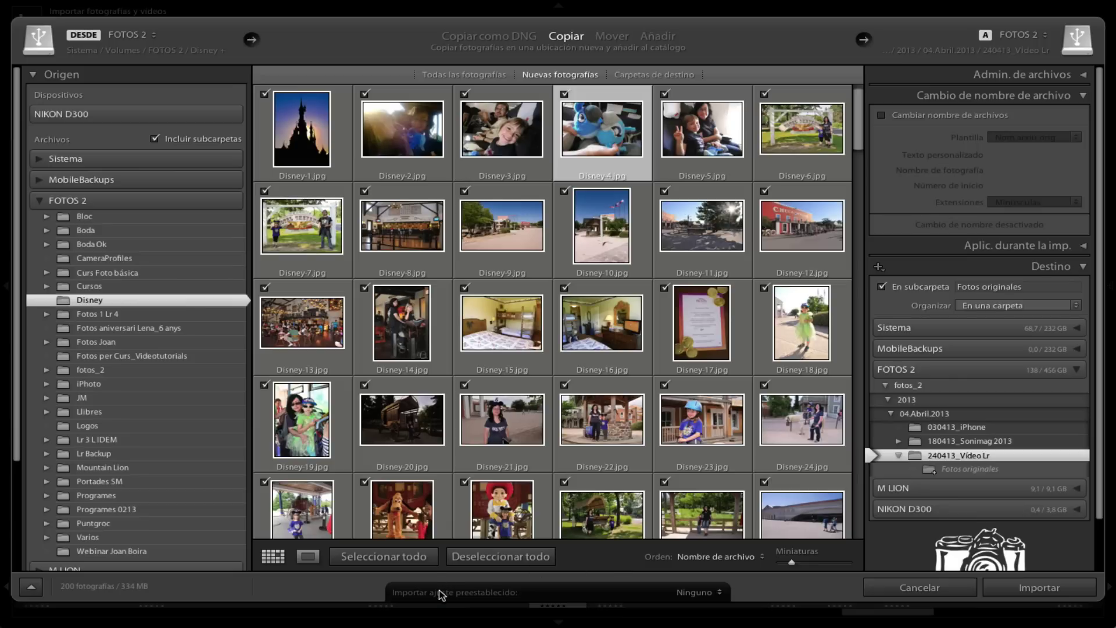
left_click(709, 594)
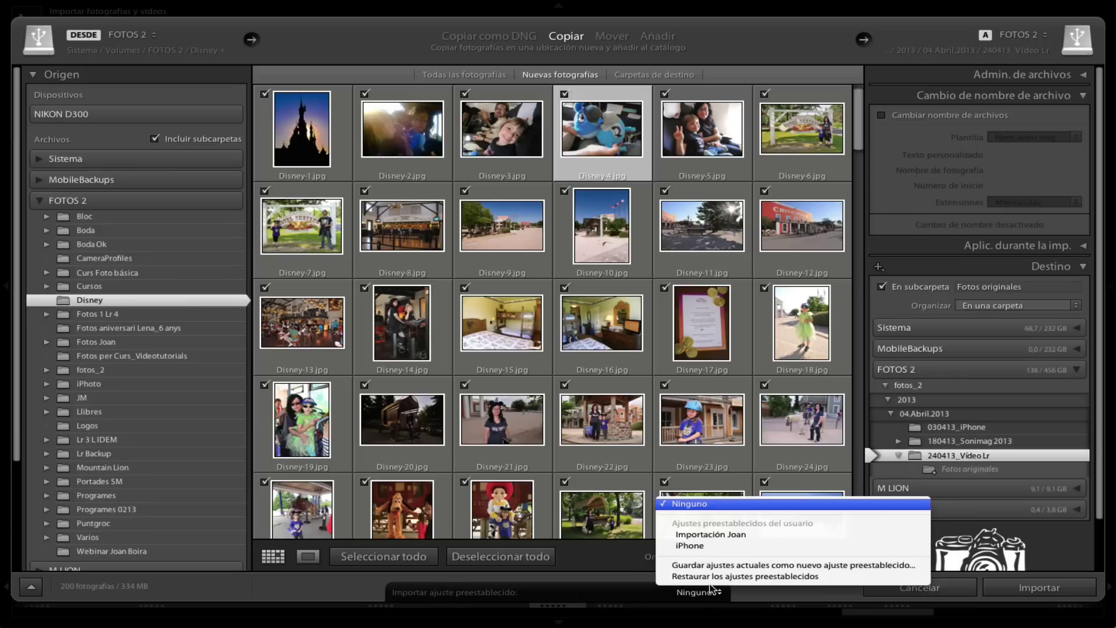
left_click(717, 593)
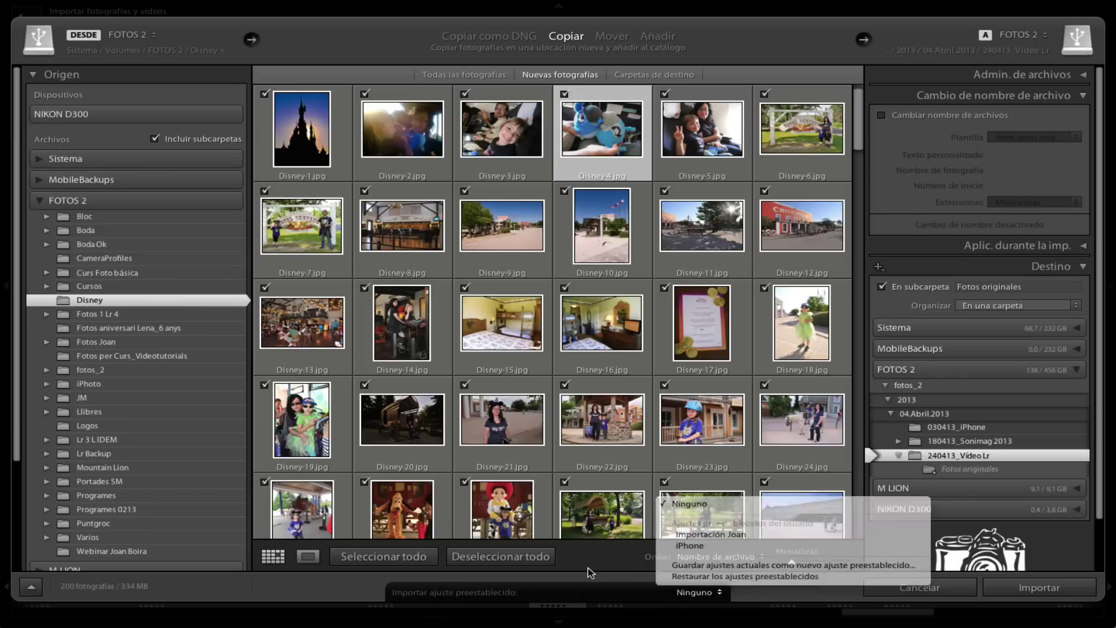
left_click(718, 593)
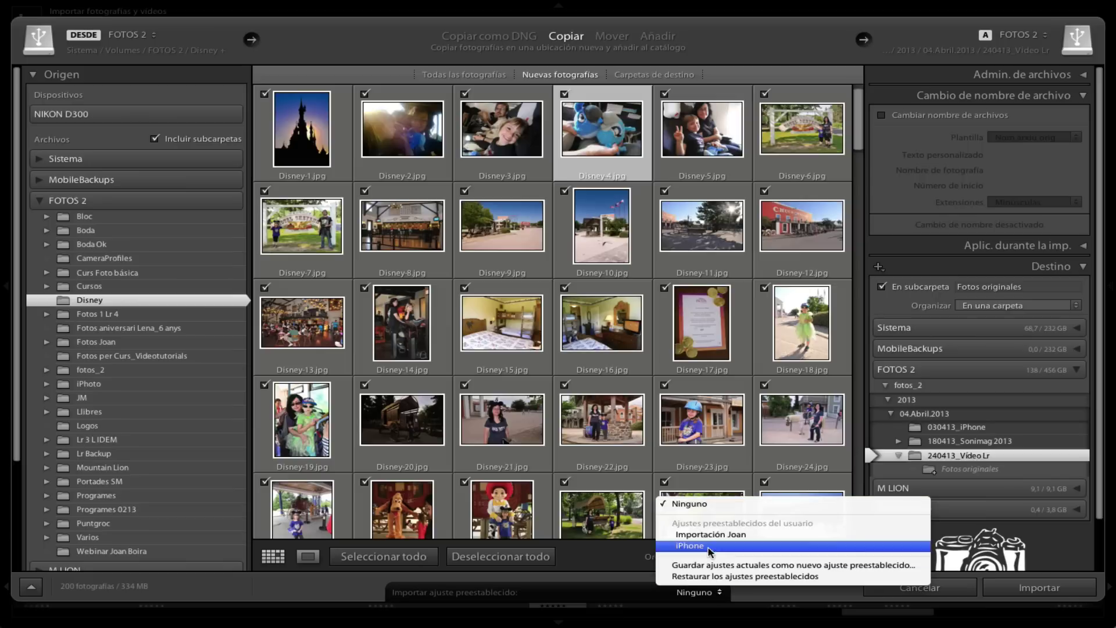
left_click(614, 578)
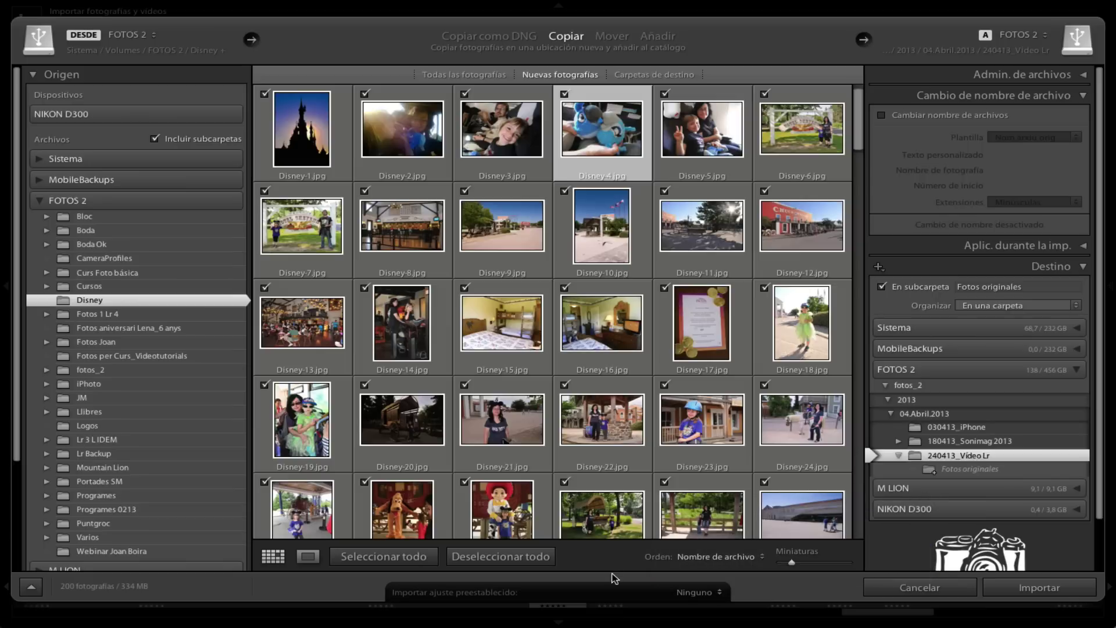